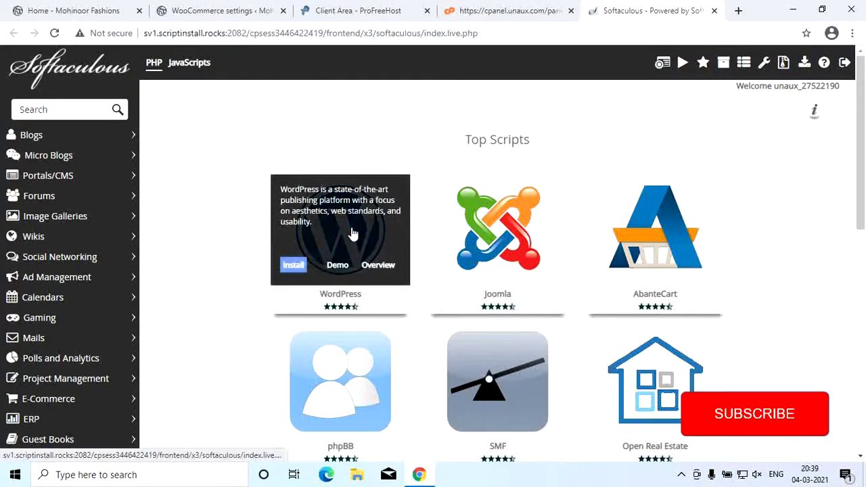
- Open the WordPress install form, keeping the default site name My Blog
click(300, 269)
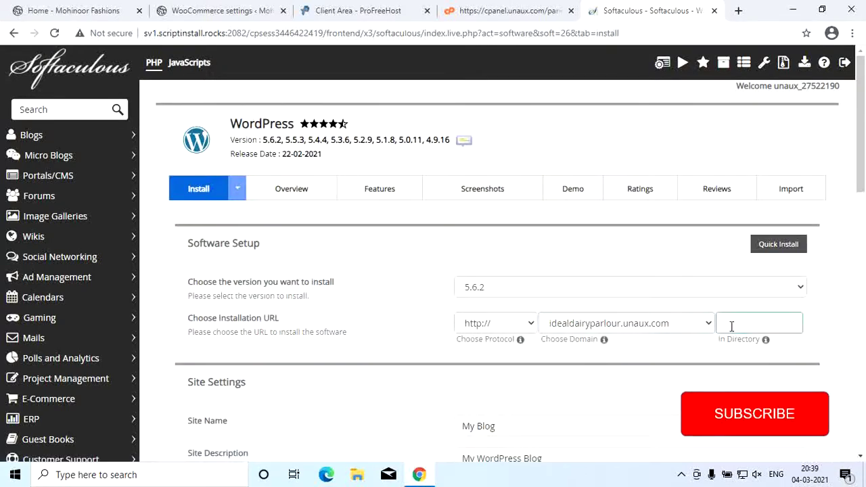
mouse_move(480, 339)
scroll(432, 342, down, 2)
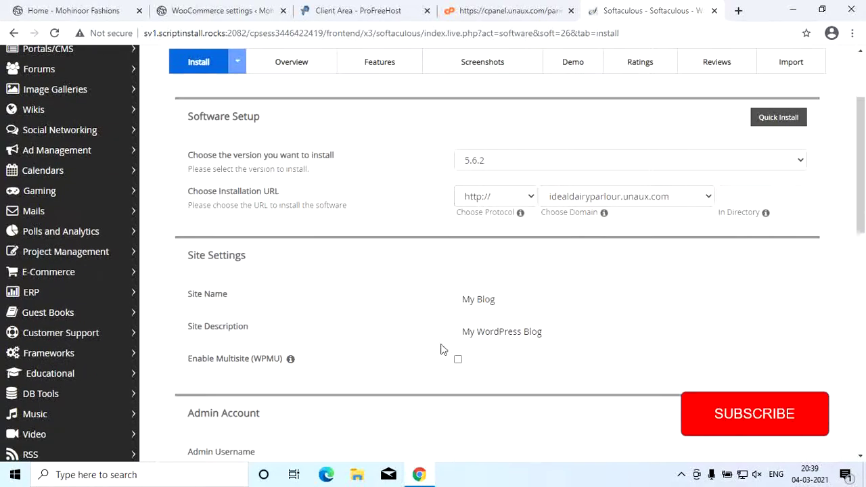
drag(506, 297, 376, 303)
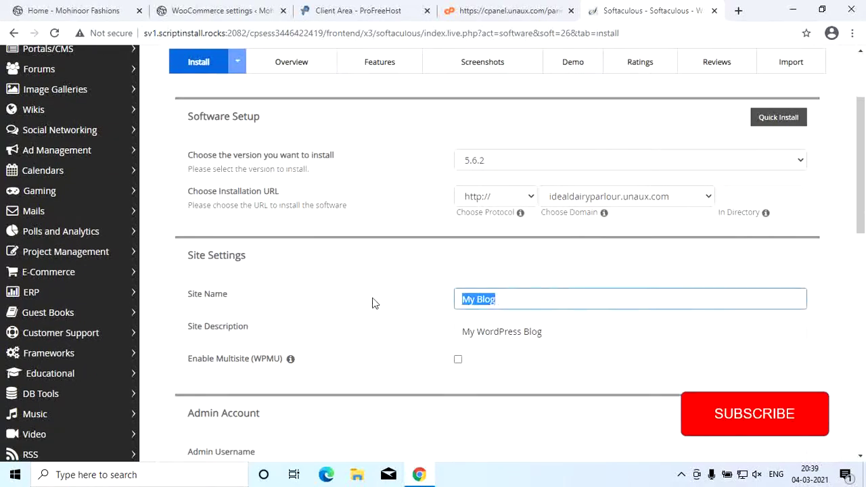
key(BackSpace)
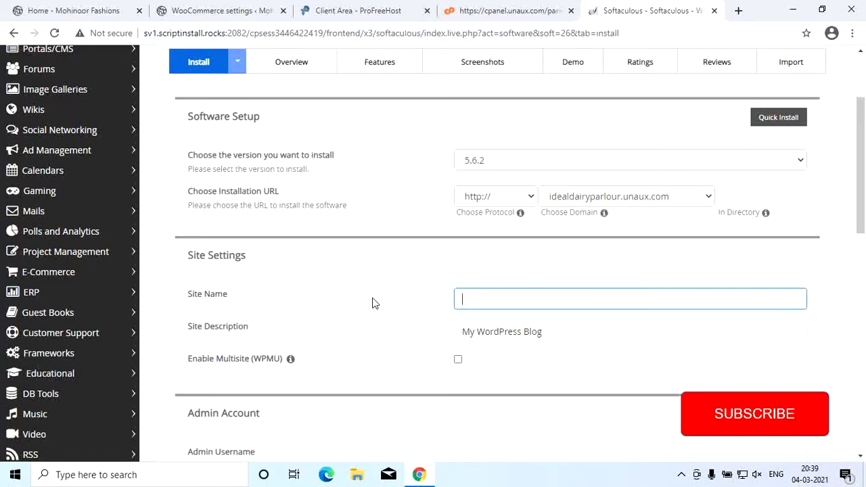
key(ctrl+z)
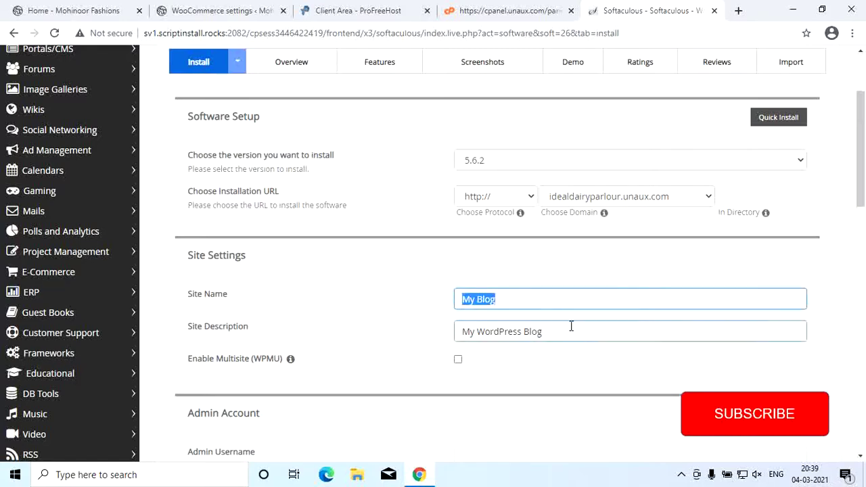
scroll(570, 326, down, 2)
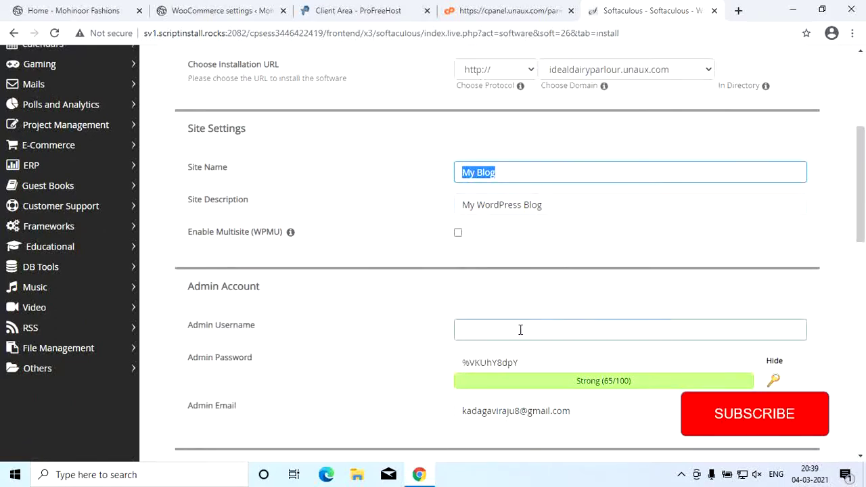
- Enter the admin username and a new masked admin password, rated Good (52/100)
click(520, 329)
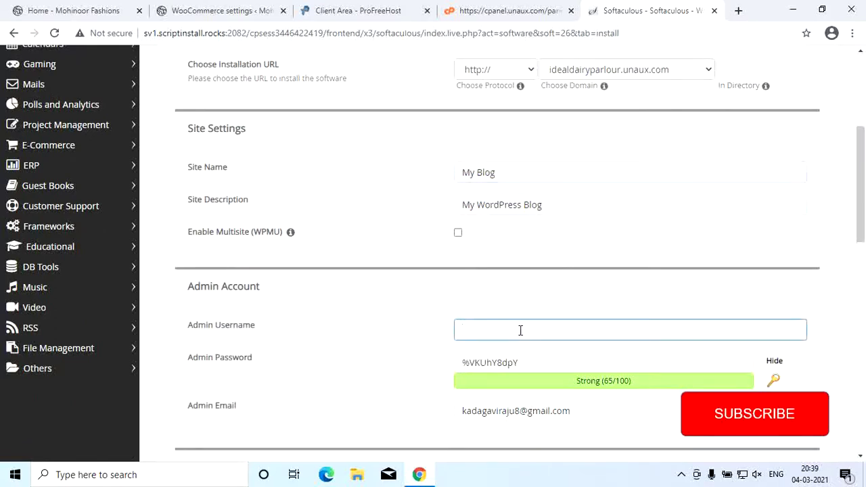
key(Tab)
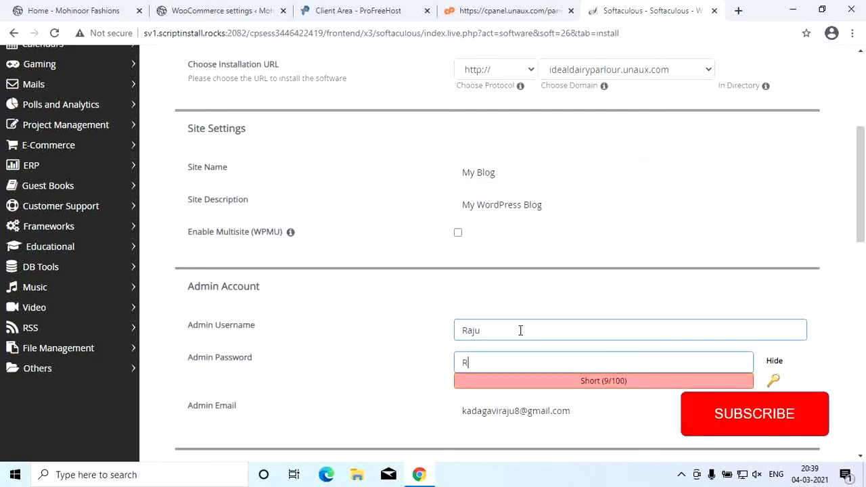
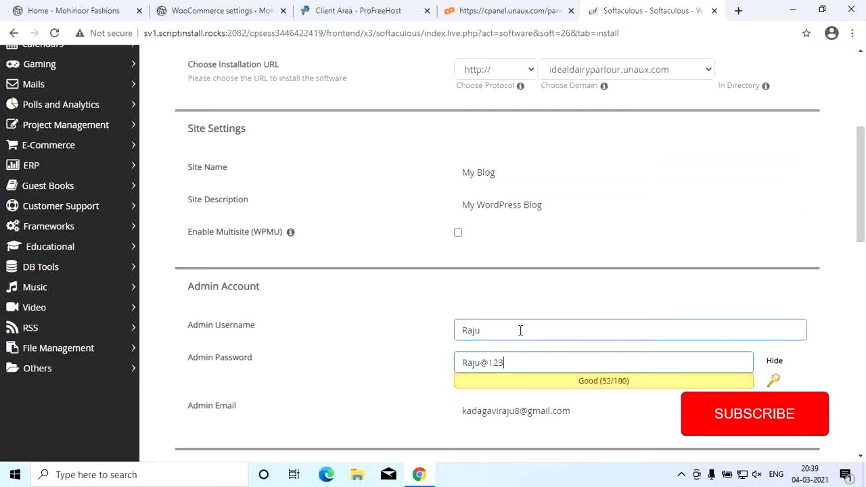
click(774, 361)
drag(551, 353, 453, 373)
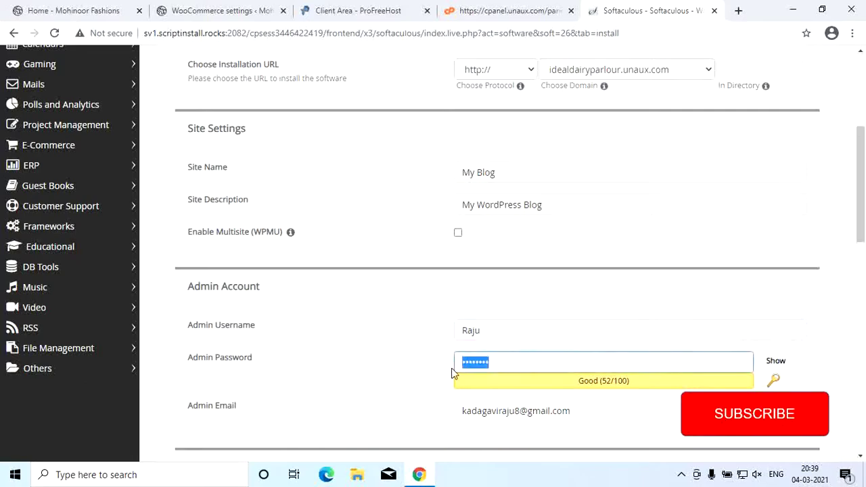
key(BackSpace)
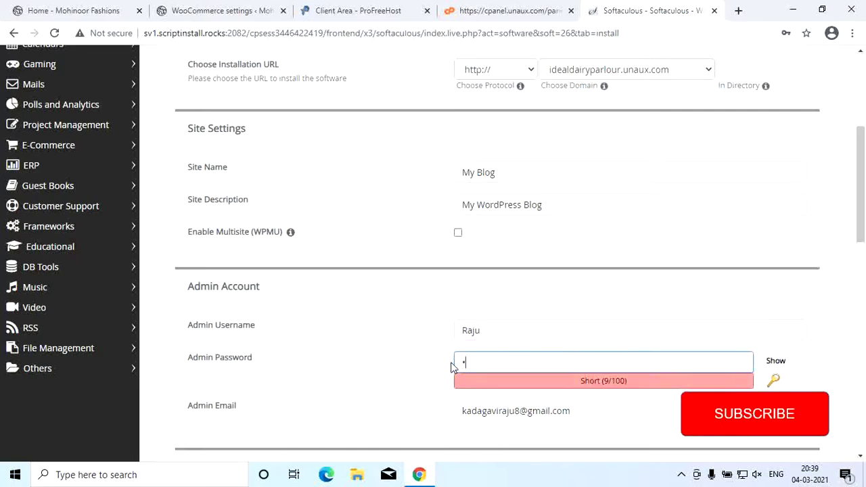
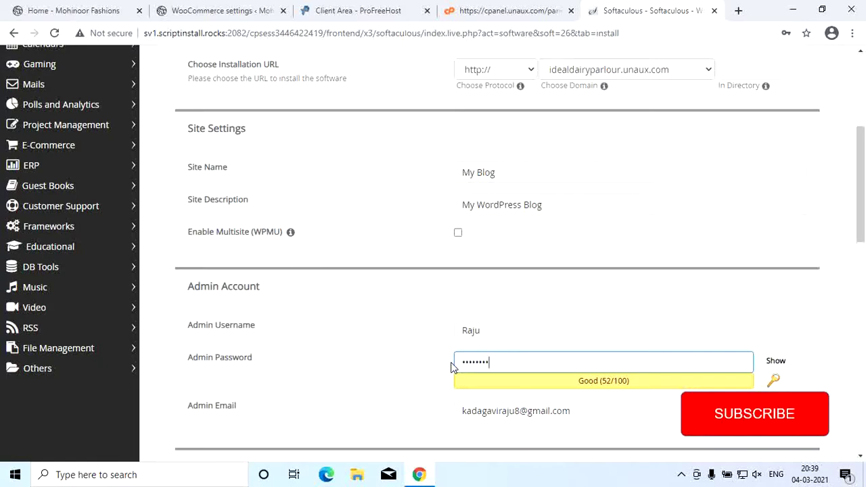
scroll(433, 365, down, 3)
- Install WordPress at idealdairyparlour.unaux.com, declining the browser's offer to save the password
scroll(396, 294, down, 2)
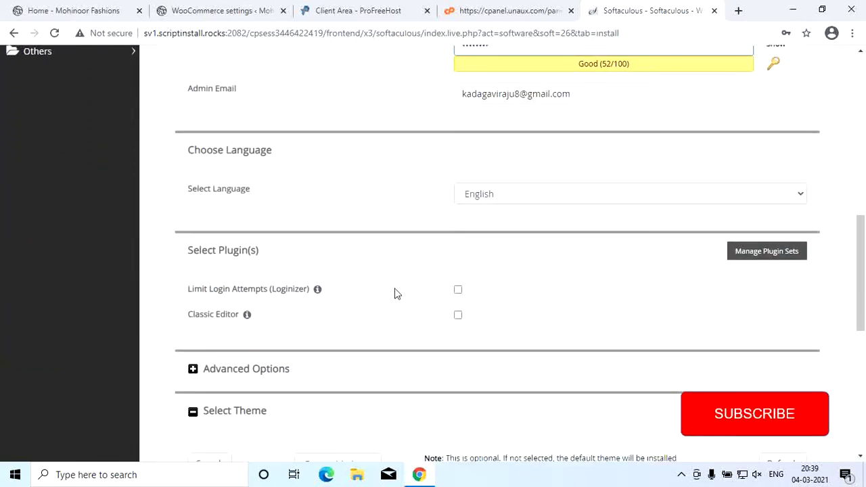
scroll(396, 294, down, 6)
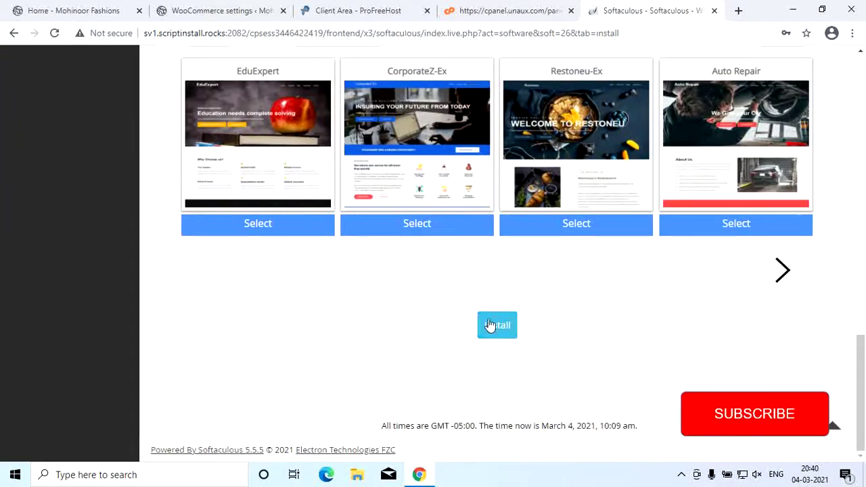
click(491, 325)
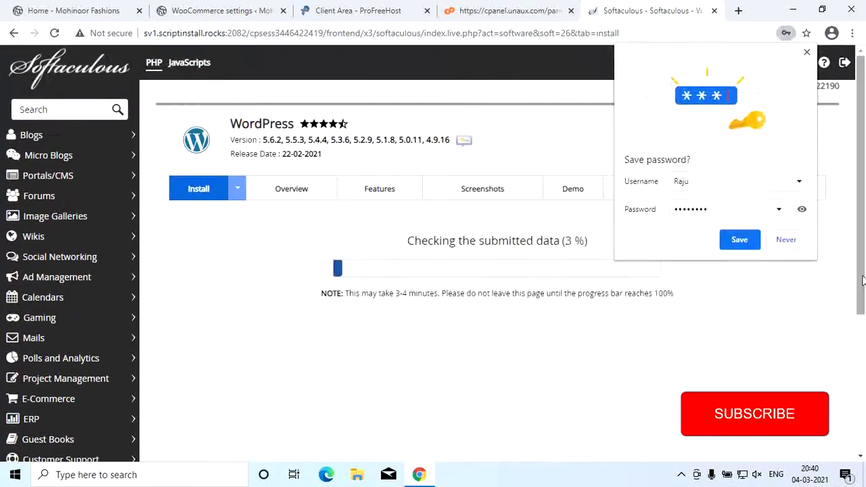
click(785, 239)
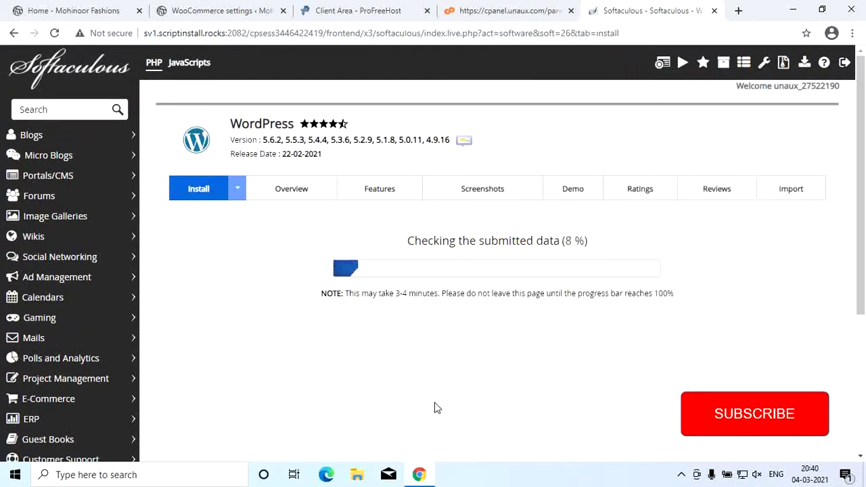
click(682, 474)
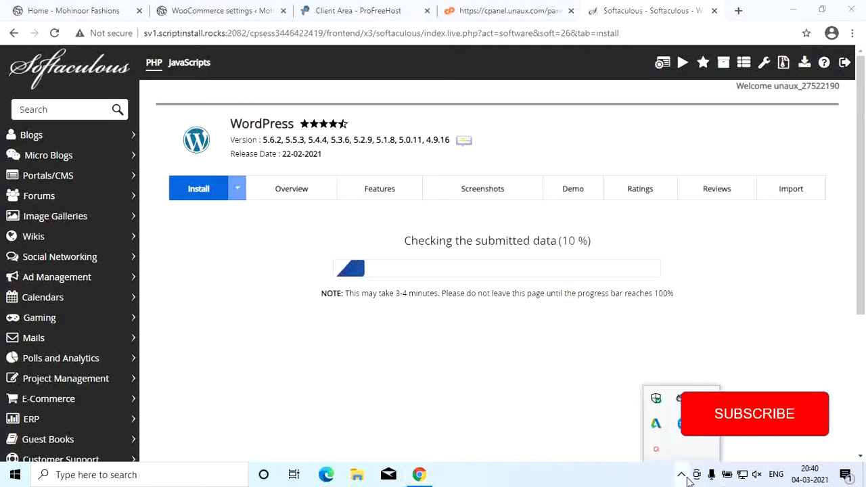
click(657, 450)
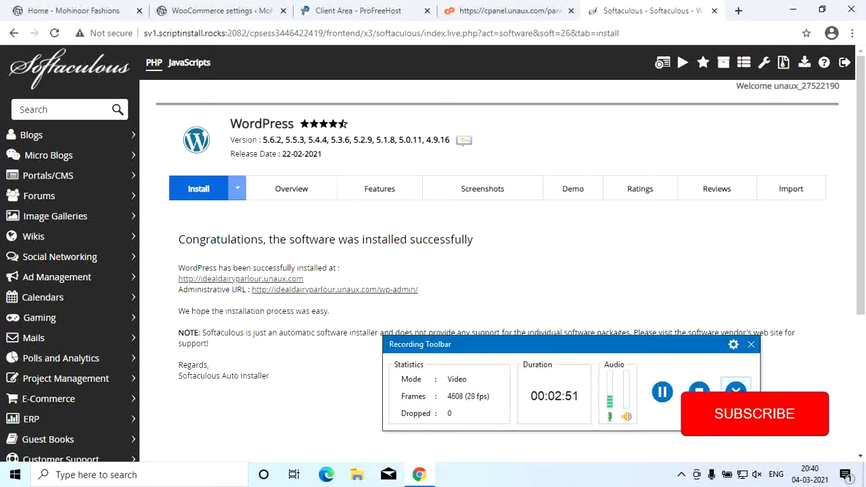
- Return to the overview and open idealdairyparlour.unaux.com's admin dashboard from Current Installations
click(681, 474)
click(658, 450)
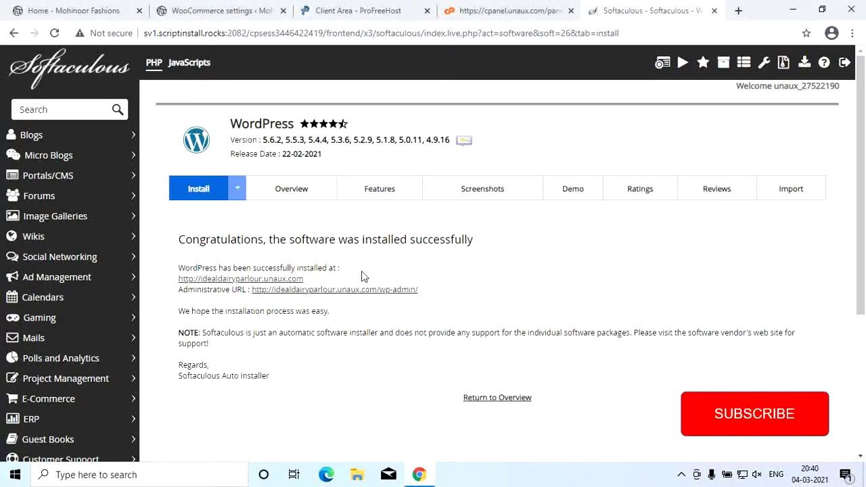
scroll(366, 281, down, 2)
scroll(368, 290, up, 2)
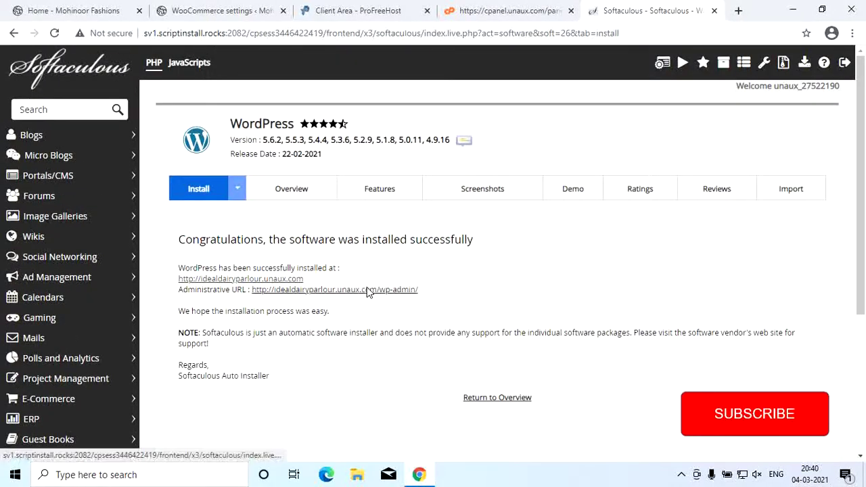
scroll(476, 308, down, 1)
click(473, 333)
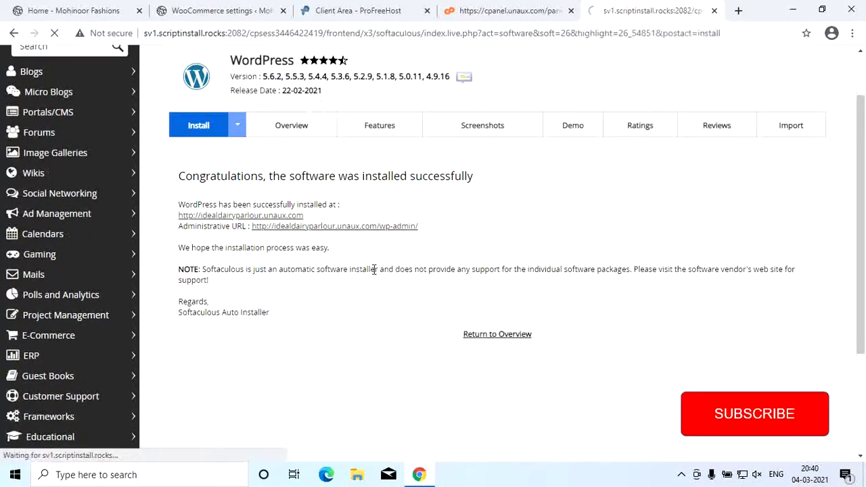
scroll(405, 271, down, 8)
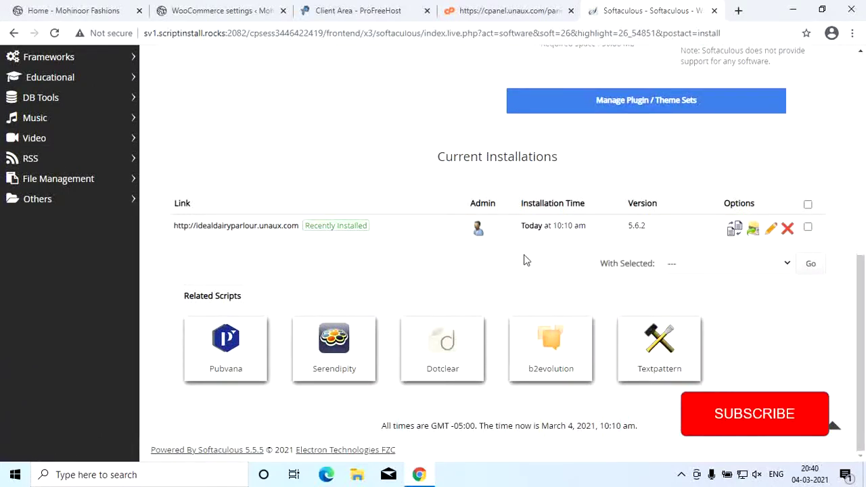
click(477, 230)
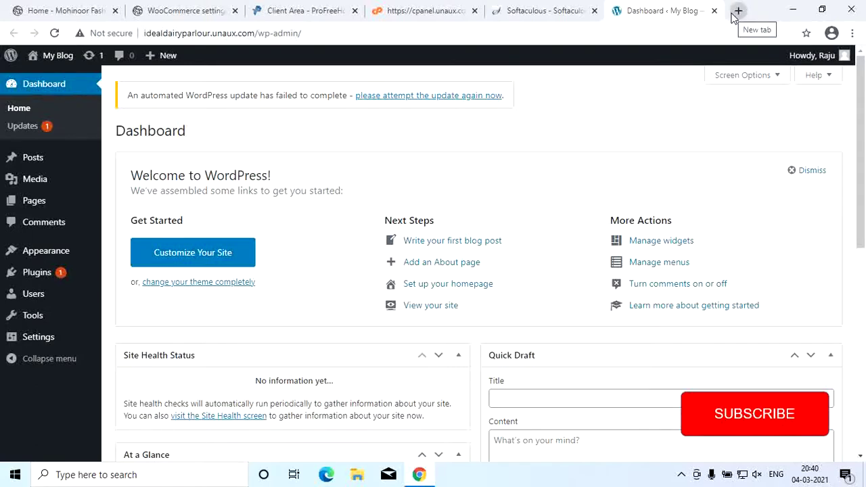
- Load the site's front page in a new tab and review the Hello world post and footer widgets
drag(144, 33, 254, 35)
key(ctrl+c)
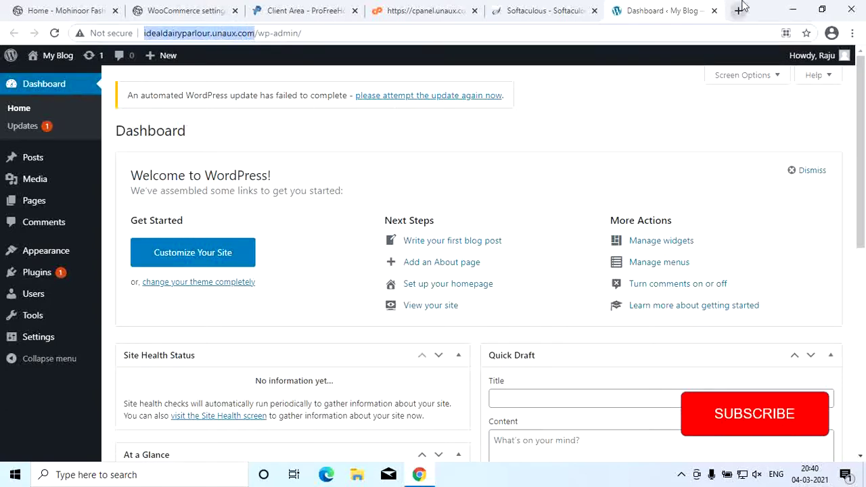
click(738, 10)
key(ctrl+v)
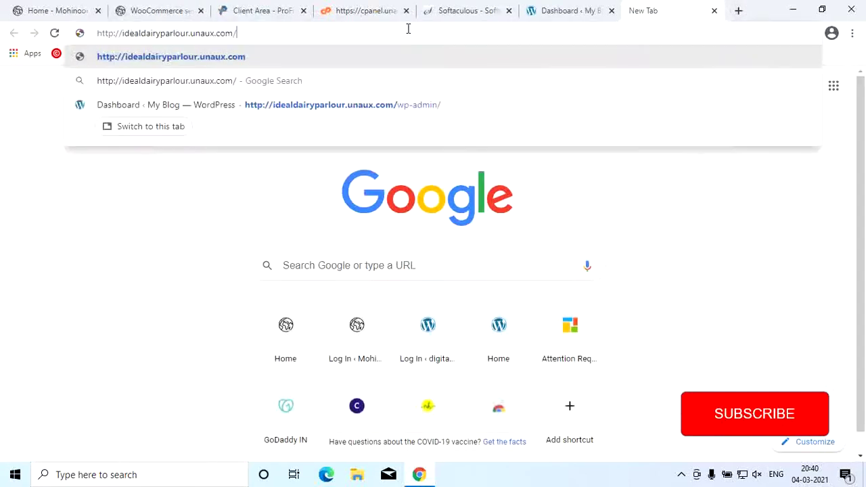
key(Return)
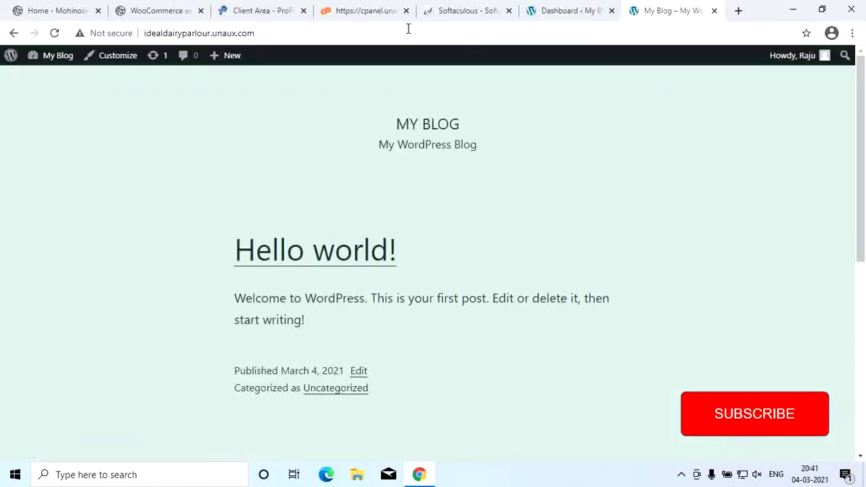
scroll(515, 230, down, 5)
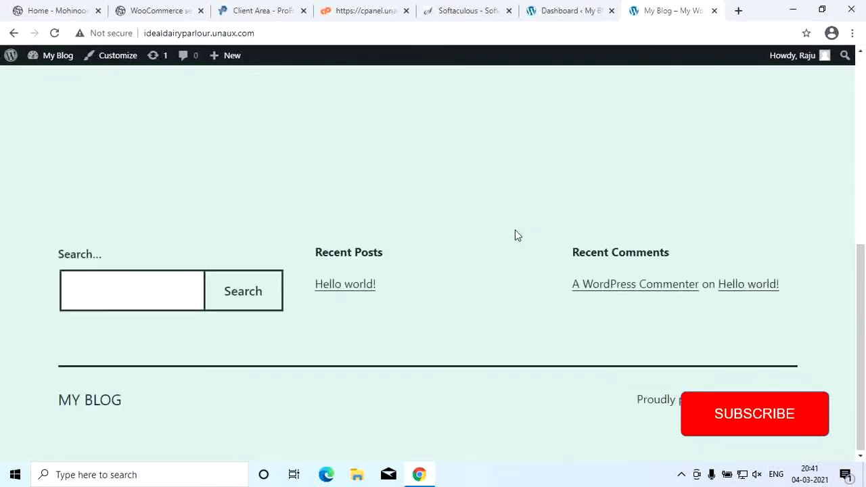
scroll(515, 235, up, 5)
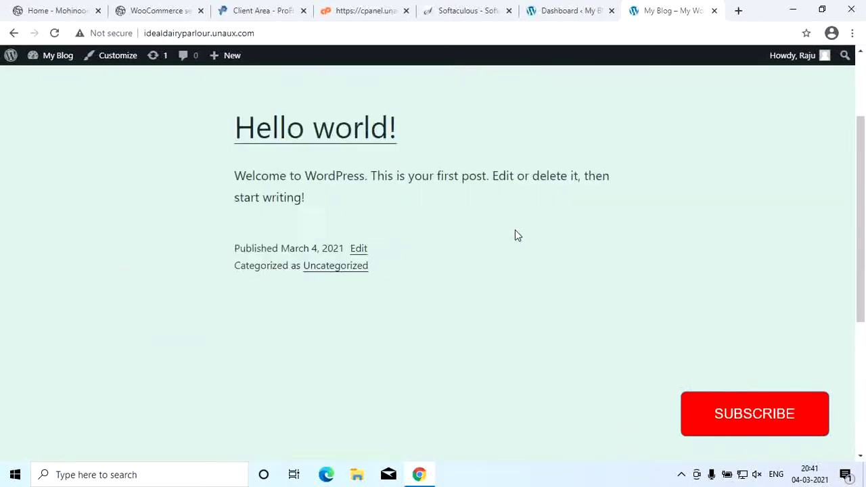
scroll(515, 235, down, 5)
scroll(514, 234, up, 5)
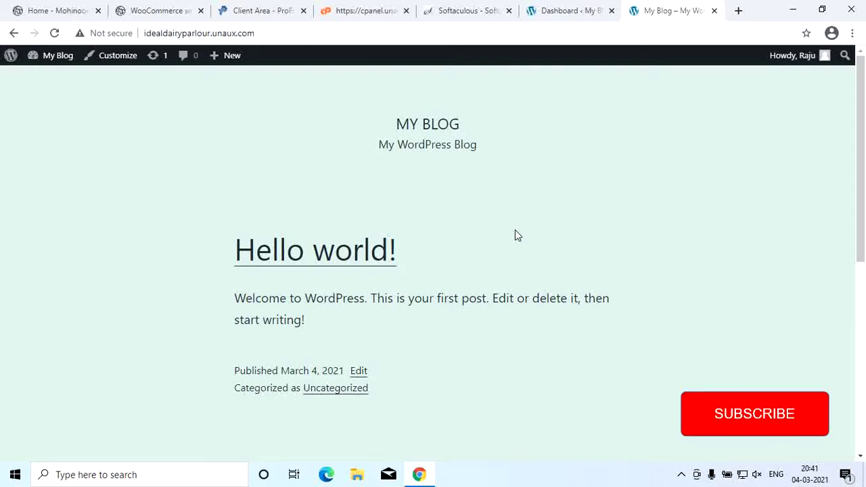
scroll(515, 234, down, 5)
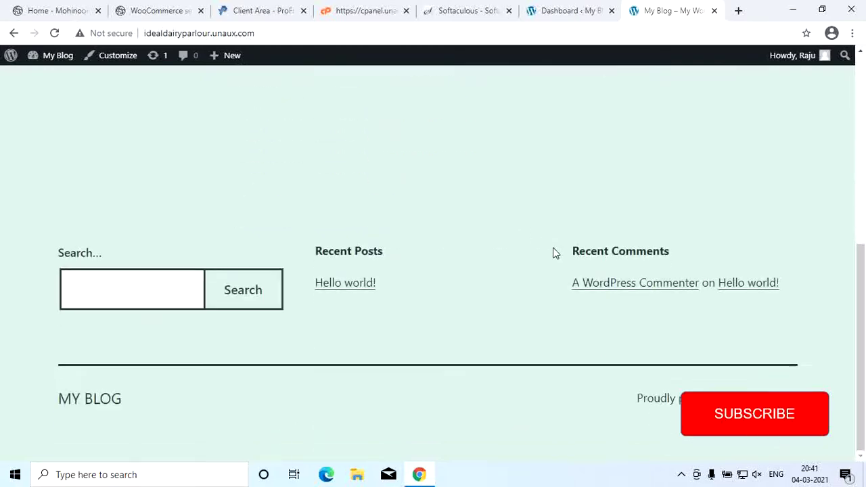
scroll(555, 251, up, 5)
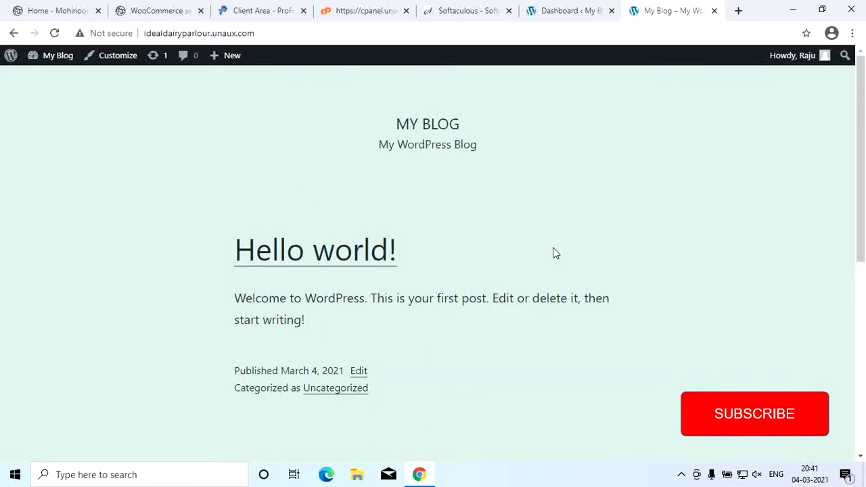
- From the dashboard, view the three installed themes under Appearance > Themes, then go to Add New
click(556, 8)
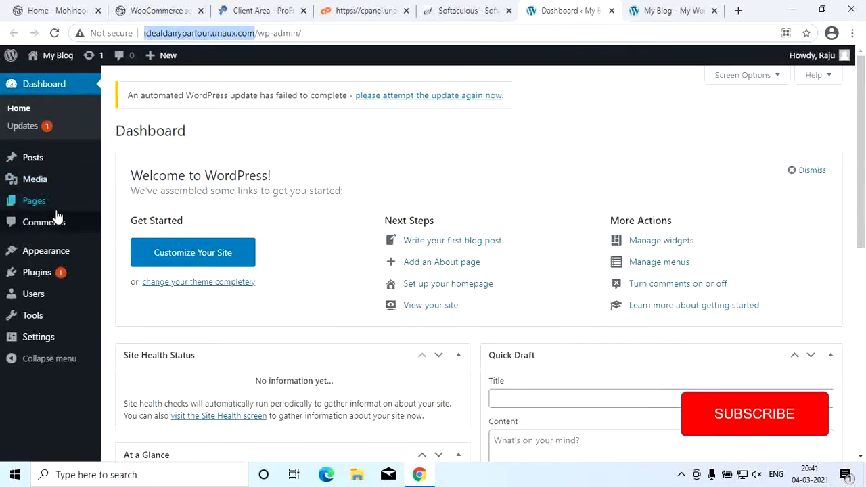
mouse_move(65, 259)
click(140, 261)
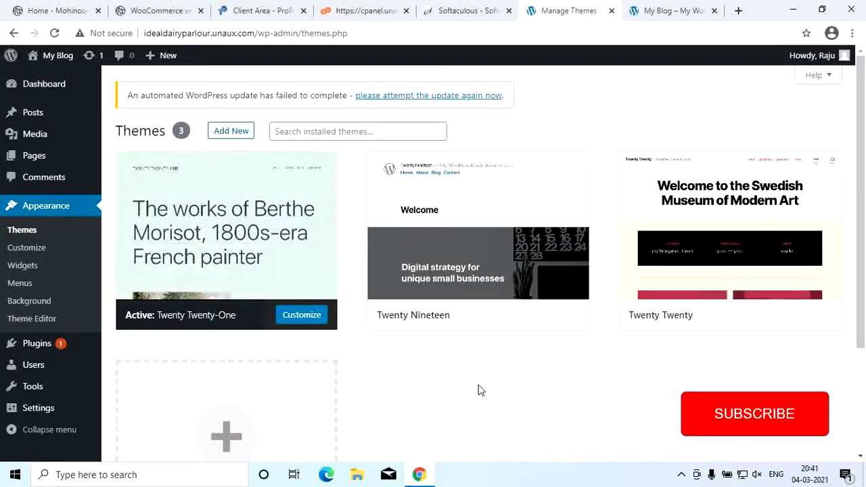
scroll(538, 374, down, 2)
scroll(537, 374, up, 2)
click(232, 134)
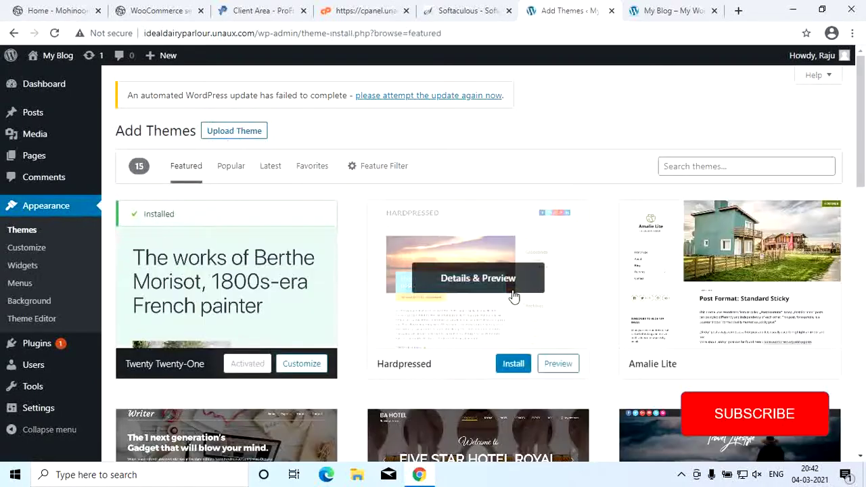
- Search the theme directory for 'astr' to find the Astra and Astral themes
scroll(512, 296, down, 10)
scroll(512, 295, down, 3)
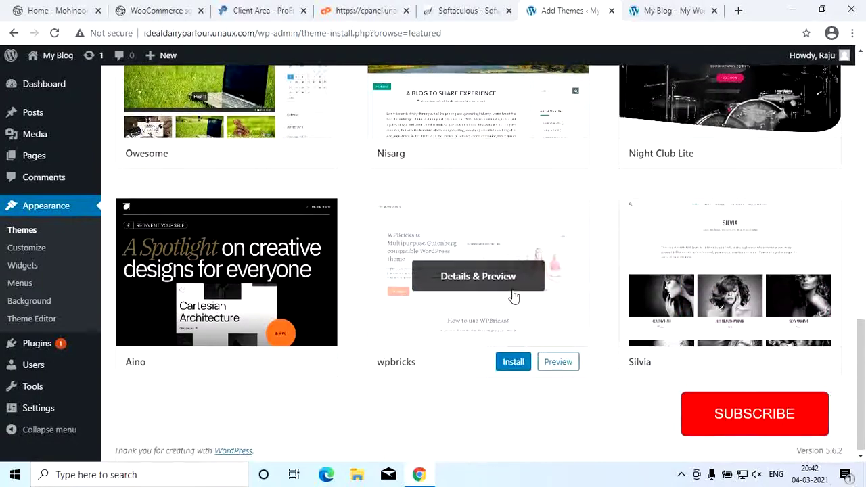
scroll(480, 323, up, 13)
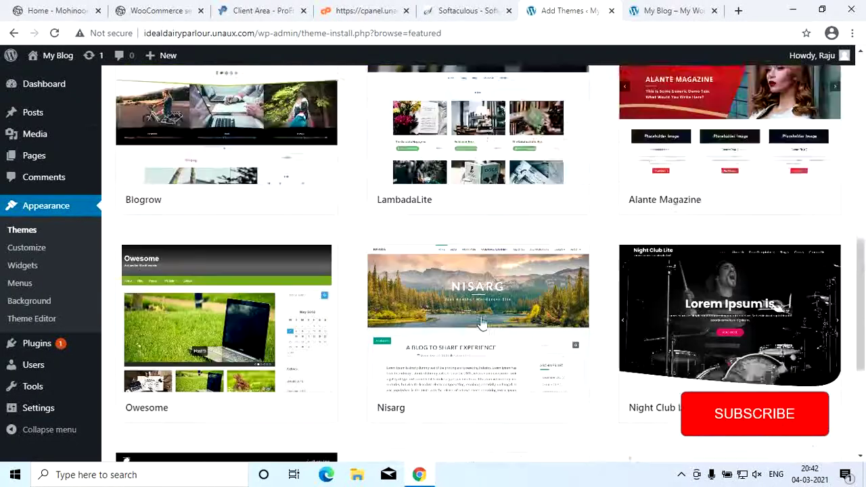
click(705, 166)
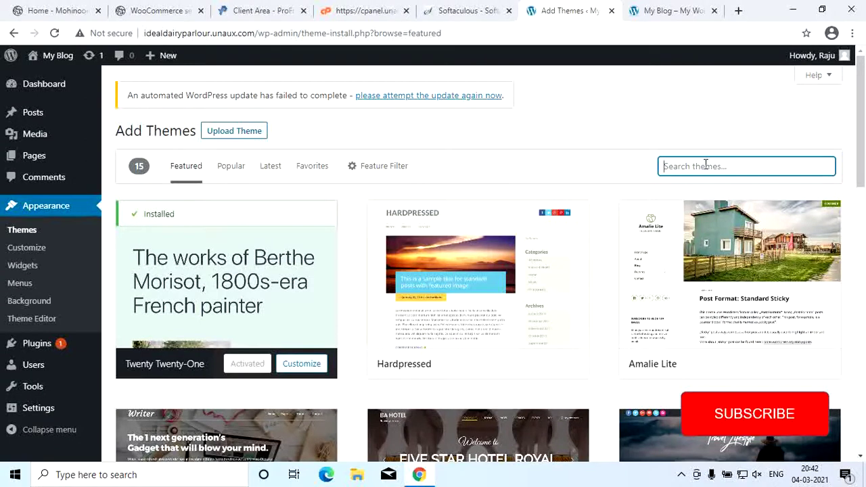
text(astra)
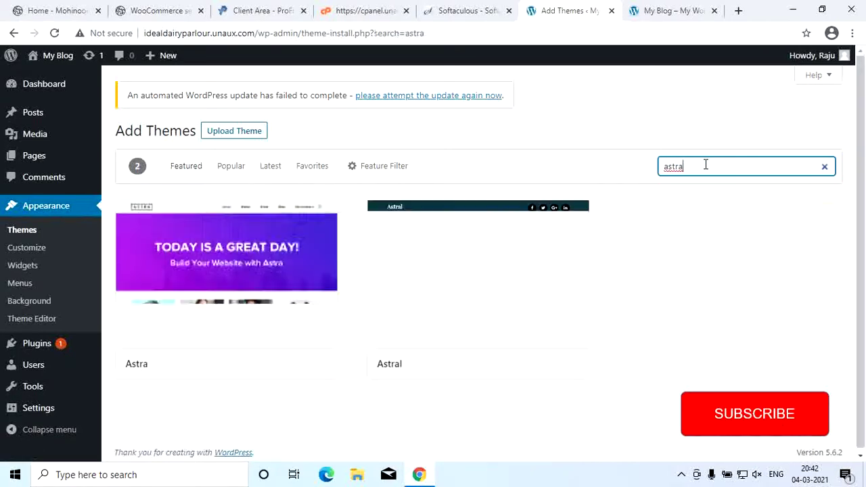
mouse_move(228, 280)
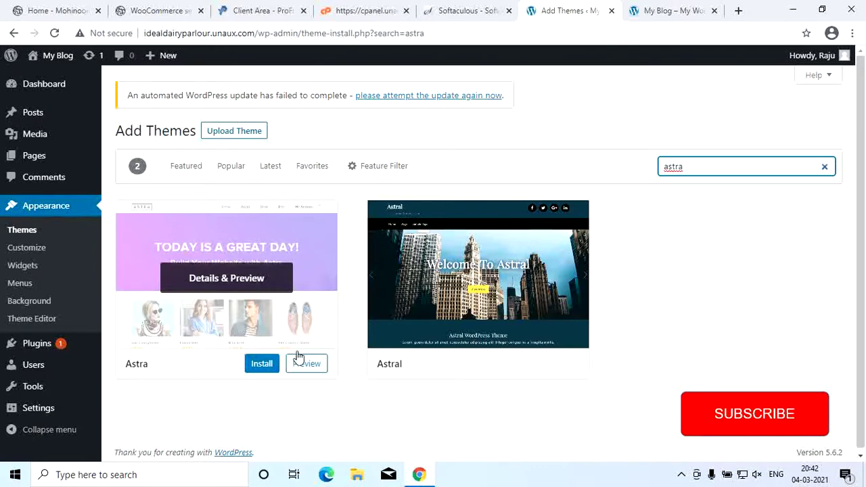
- Install the Astra theme from the search results
click(265, 370)
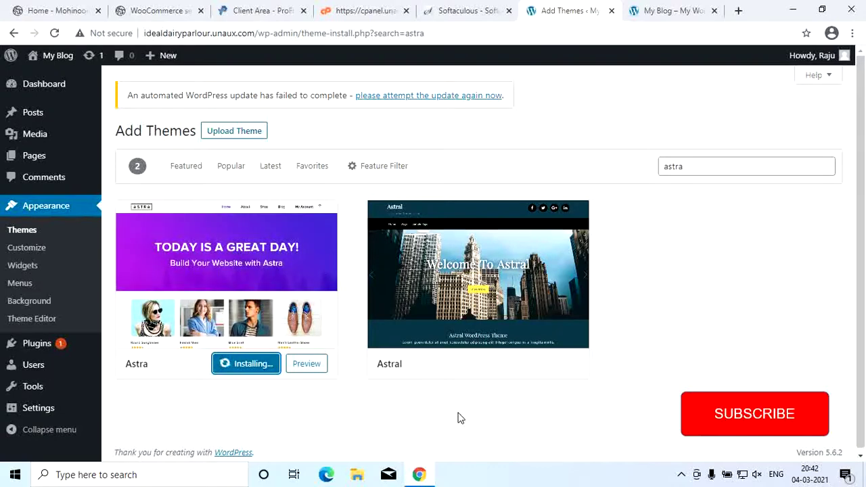
click(682, 475)
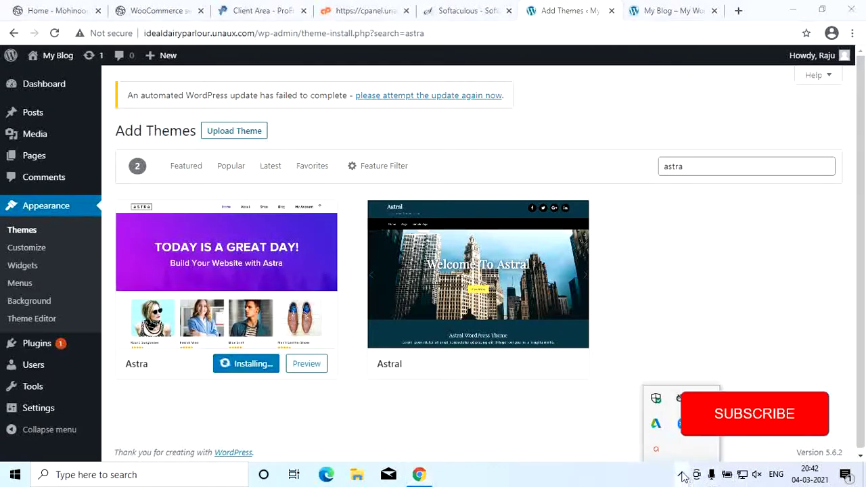
click(656, 449)
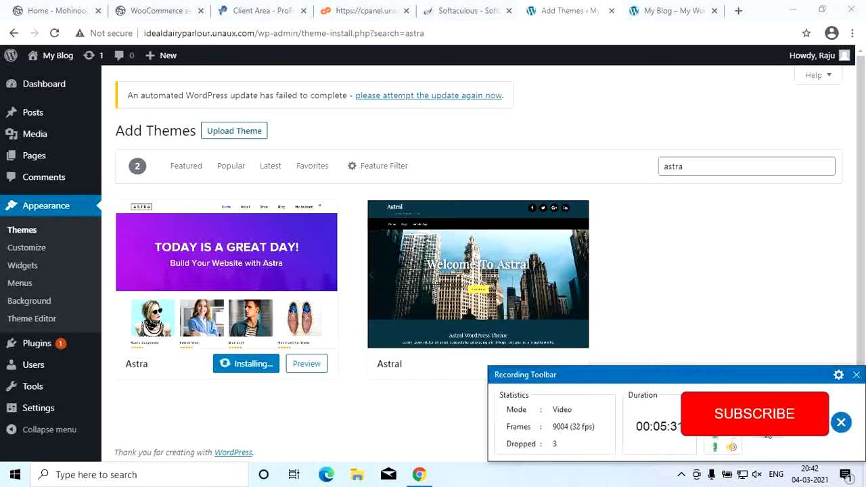
click(682, 475)
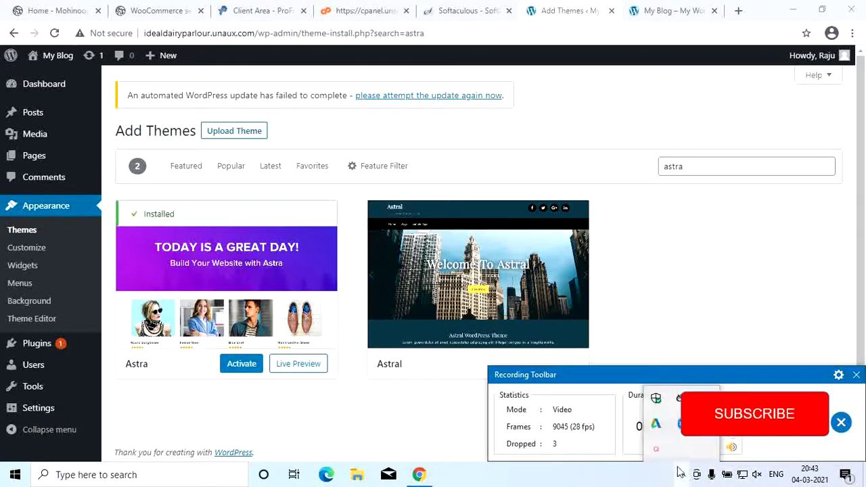
click(656, 447)
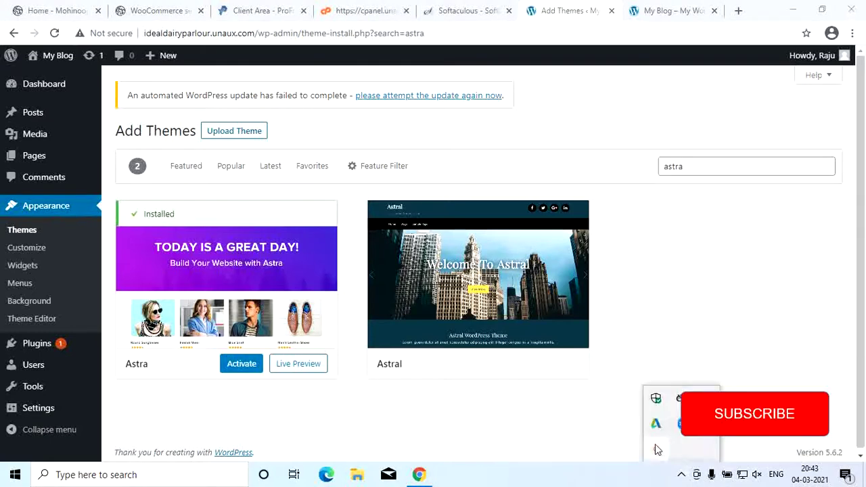
- Activate the Astra theme
click(294, 408)
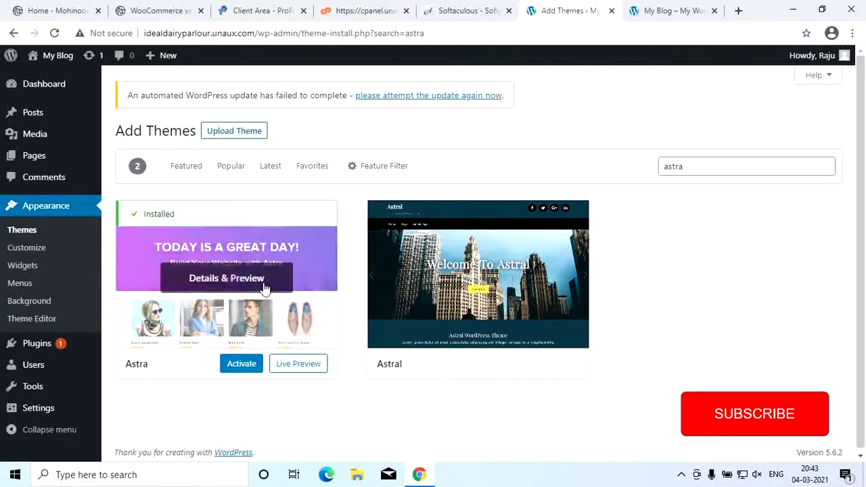
scroll(270, 361, down, 1)
click(242, 361)
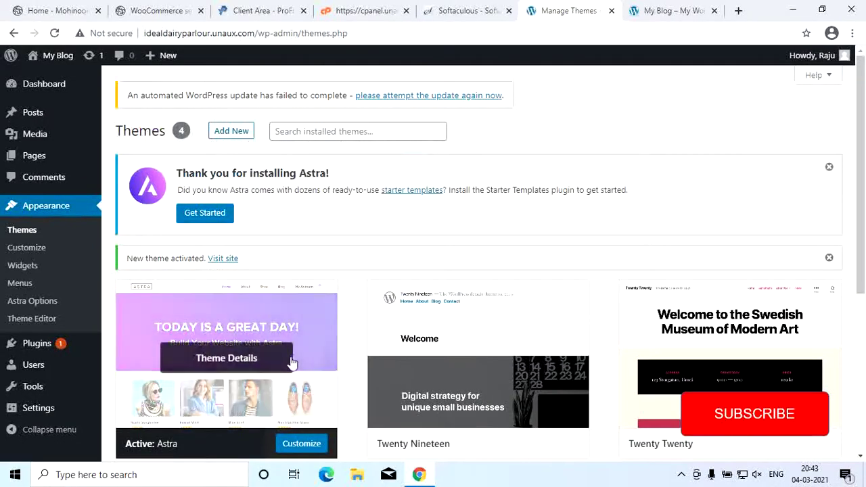
scroll(294, 359, down, 3)
scroll(217, 202, up, 3)
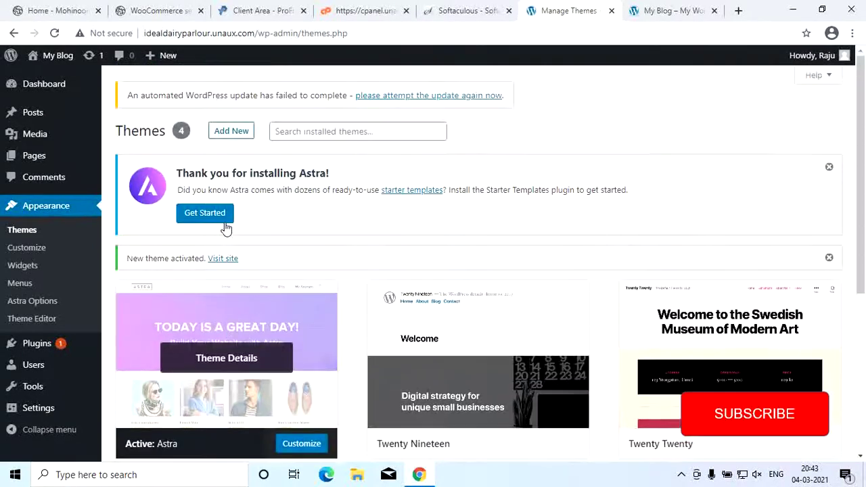
scroll(254, 402, down, 1)
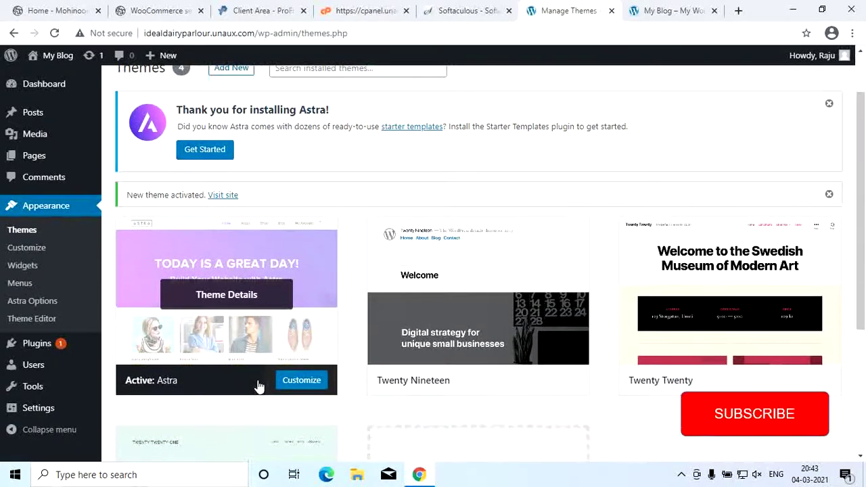
- Reload the My Blog front page to view the new Astra layout, then return to themes
click(688, 11)
click(55, 33)
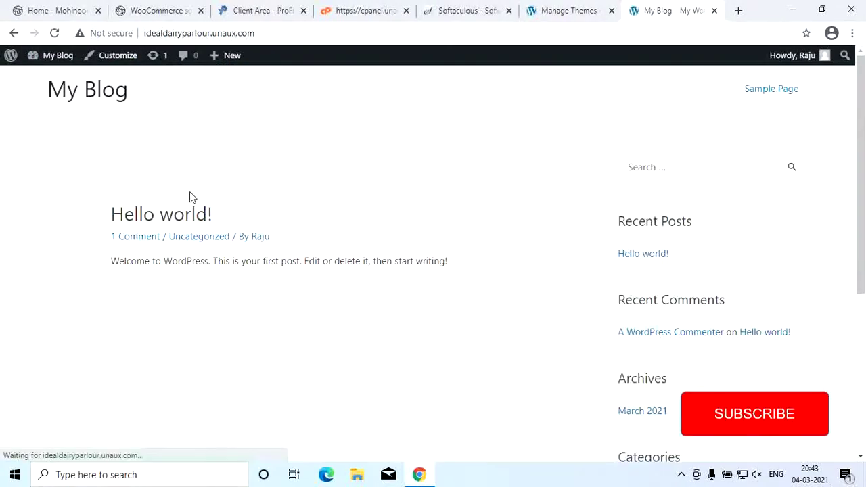
scroll(469, 237, down, 2)
scroll(475, 244, up, 2)
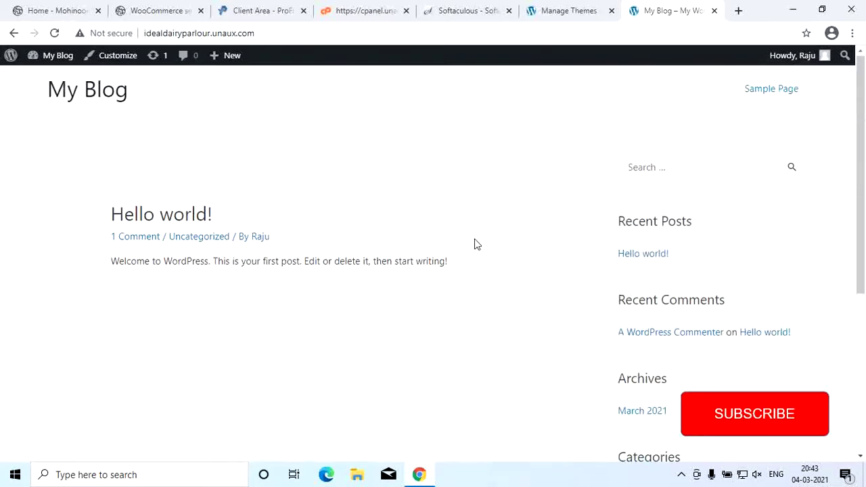
click(572, 10)
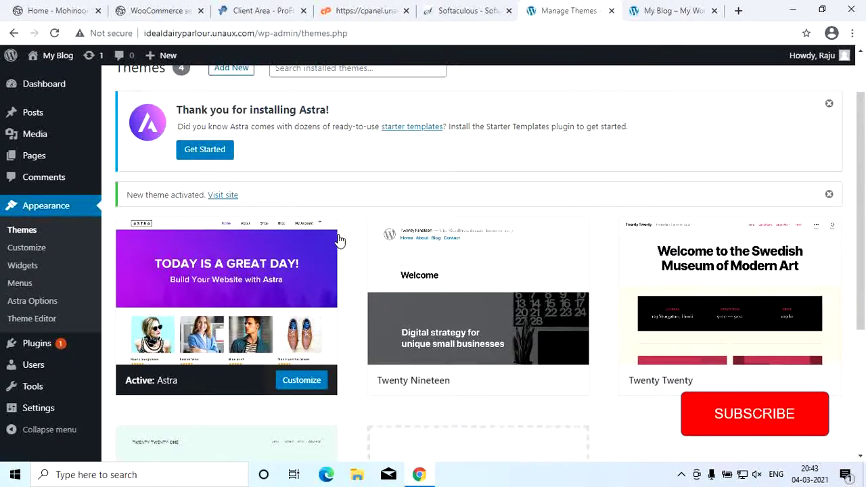
click(210, 150)
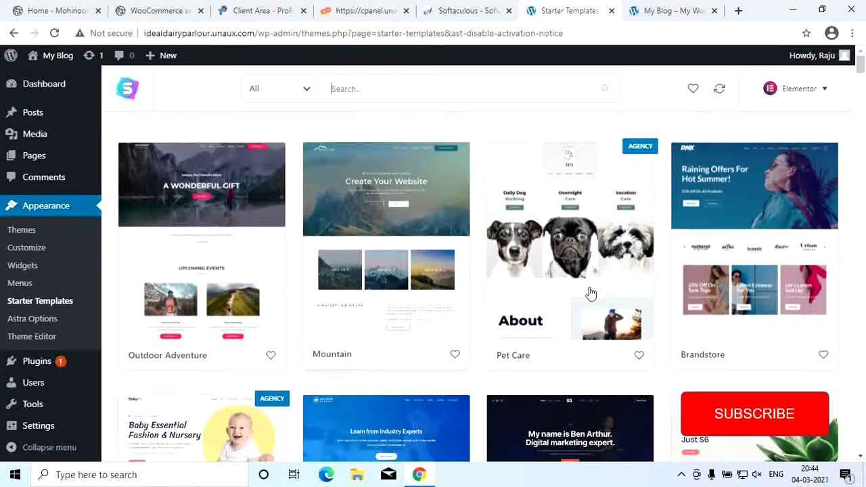
scroll(604, 278, down, 3)
scroll(607, 278, down, 2)
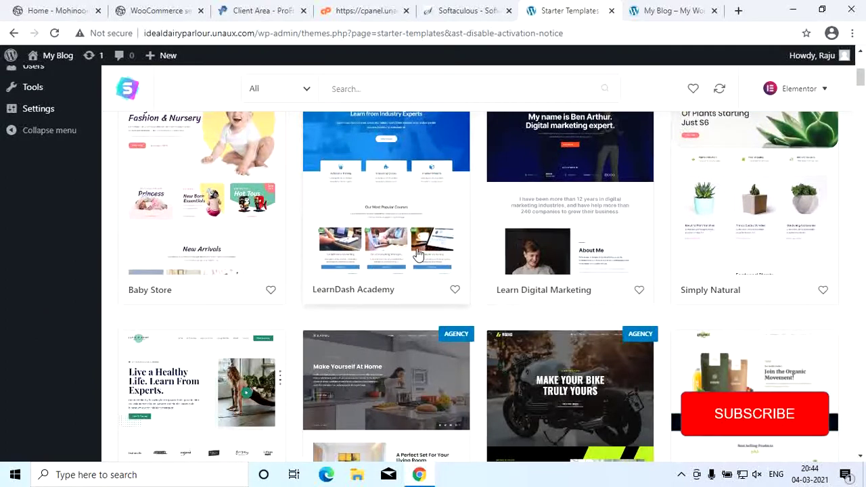
scroll(549, 280, down, 3)
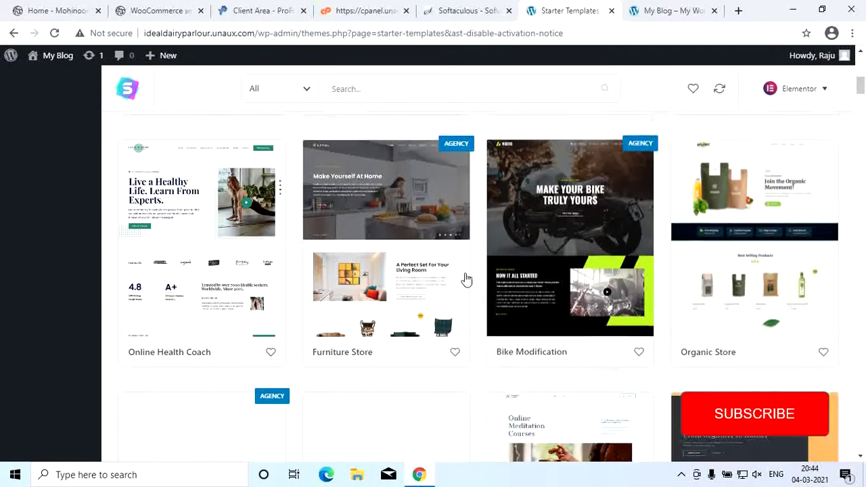
scroll(539, 309, down, 3)
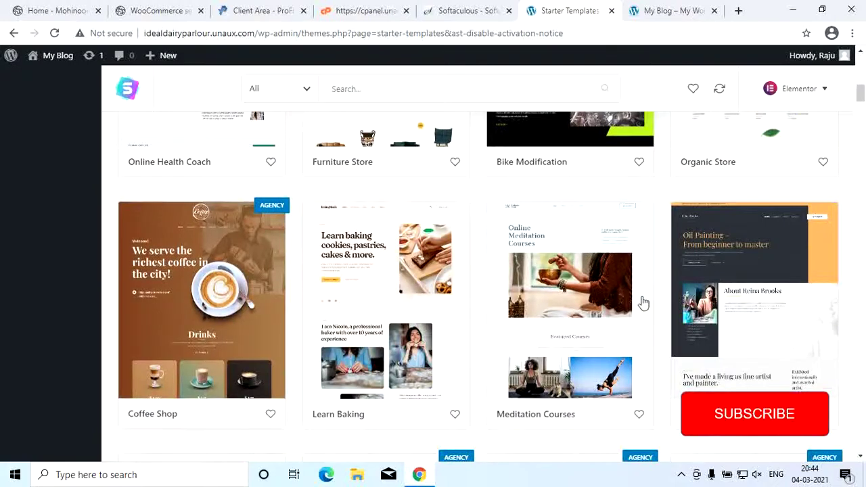
scroll(485, 263, down, 3)
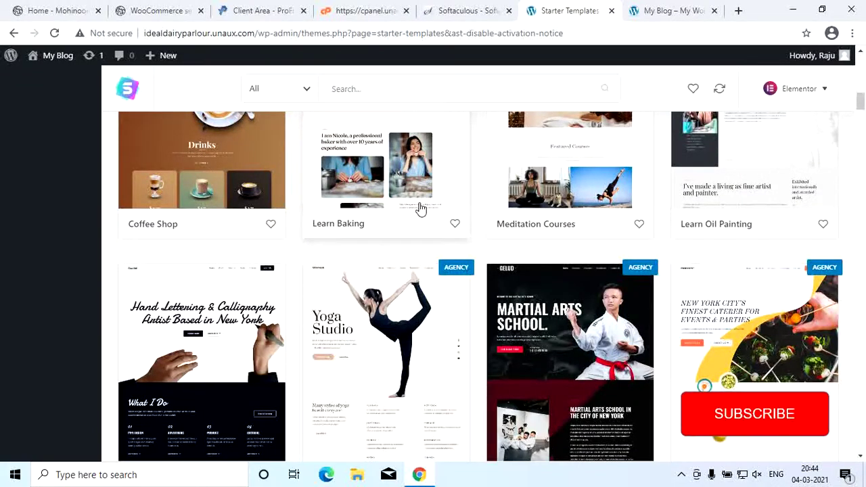
scroll(420, 208, down, 3)
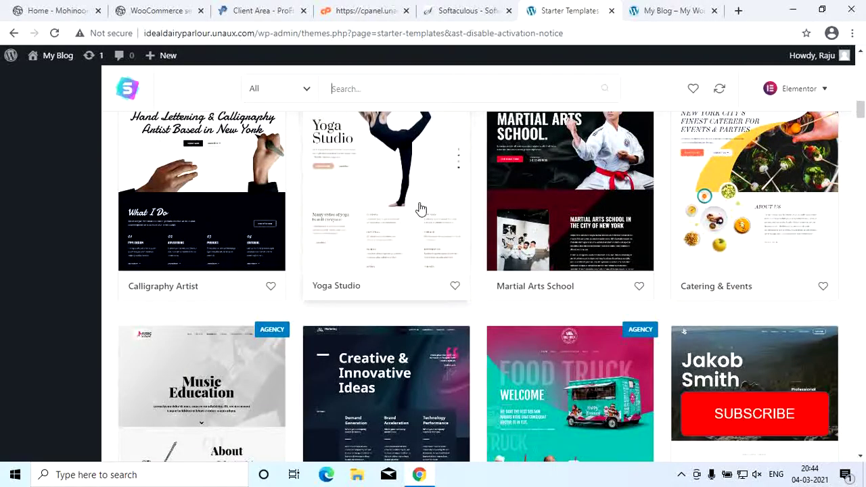
scroll(420, 209, up, 7)
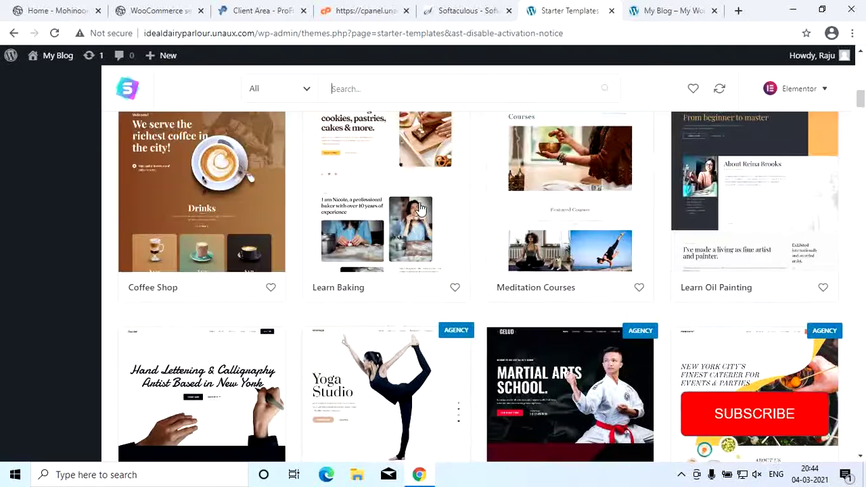
scroll(421, 208, up, 5)
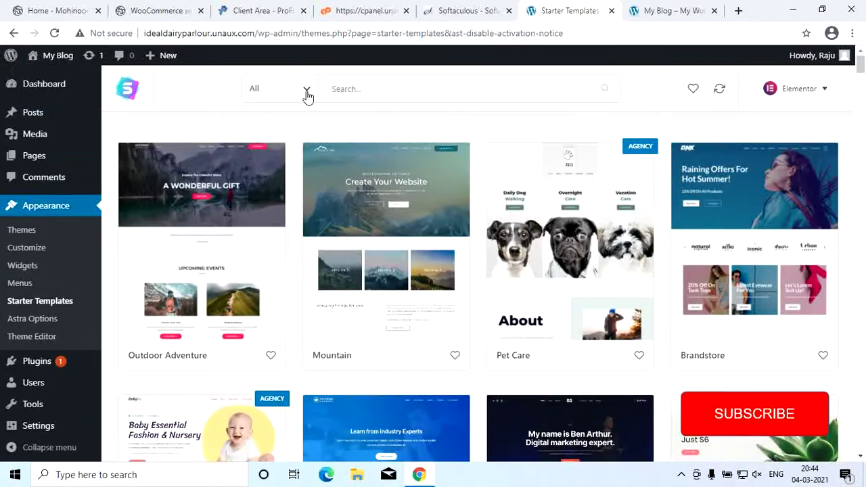
click(305, 94)
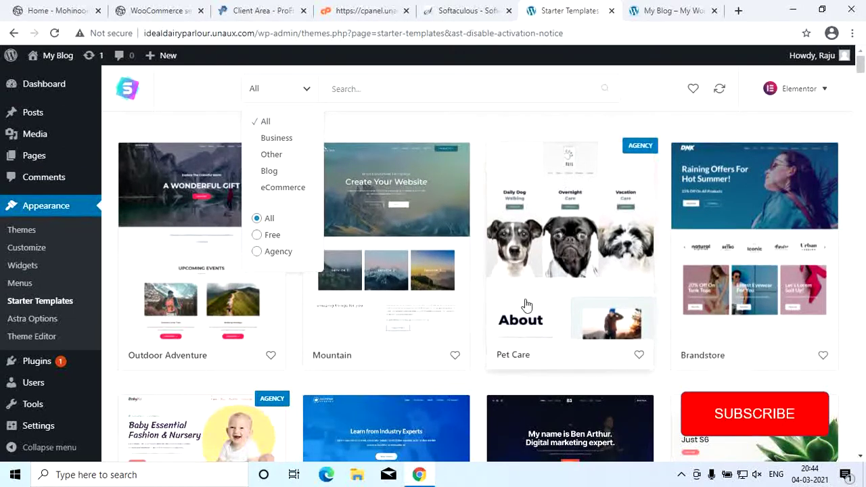
scroll(439, 298, down, 4)
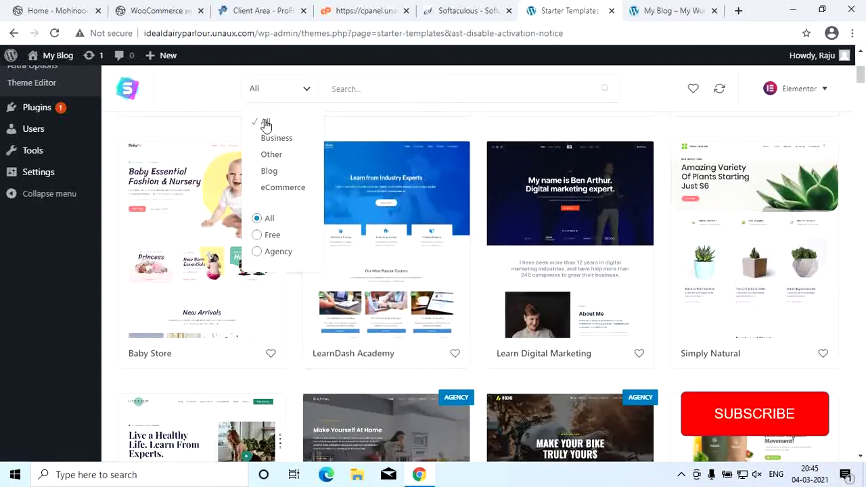
click(334, 175)
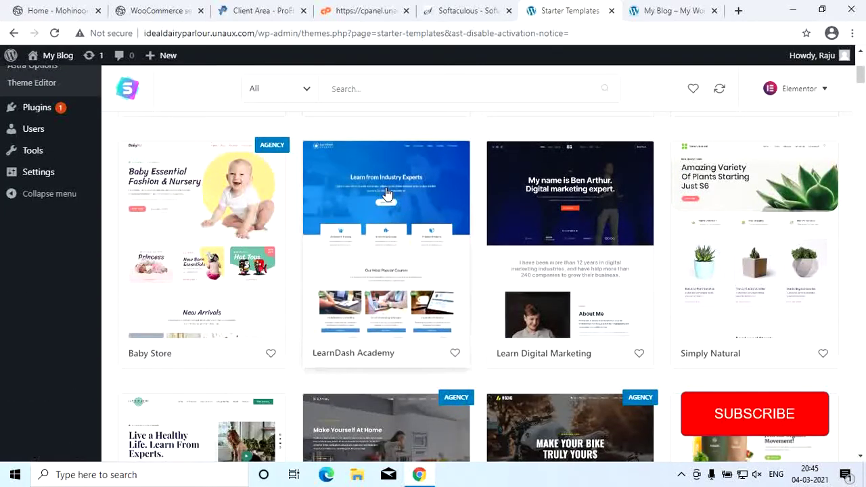
scroll(386, 194, down, 2)
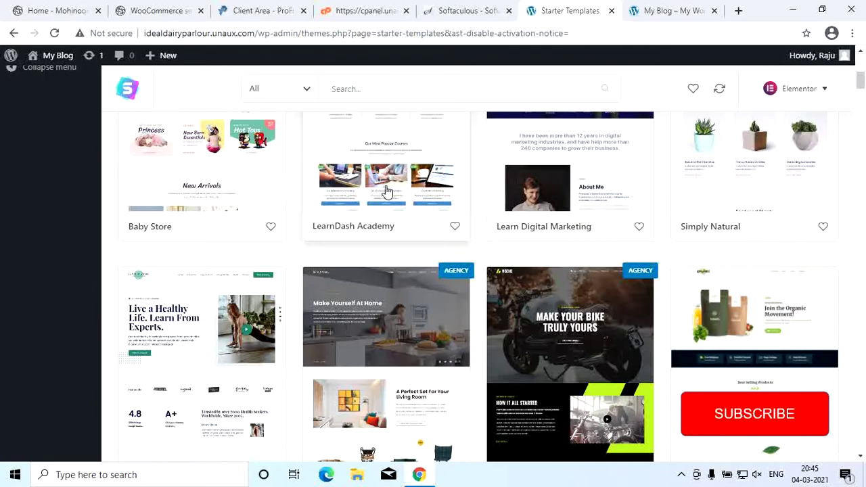
scroll(387, 192, down, 3)
scroll(341, 278, down, 2)
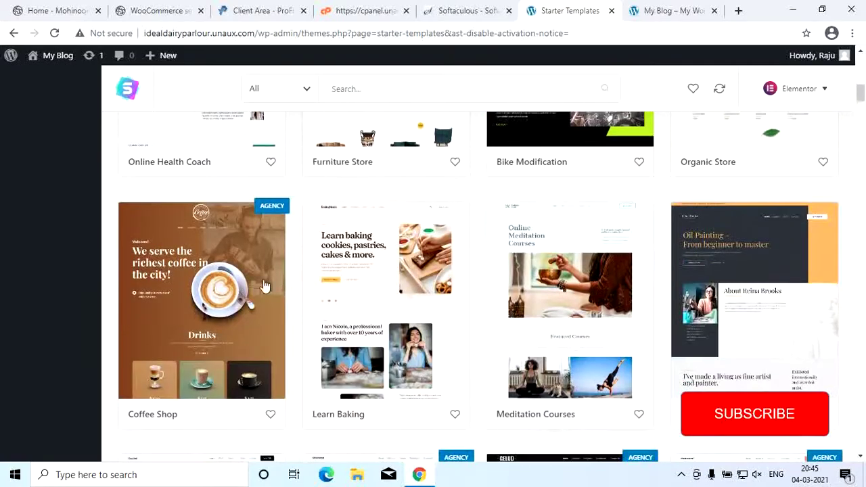
scroll(469, 302, down, 4)
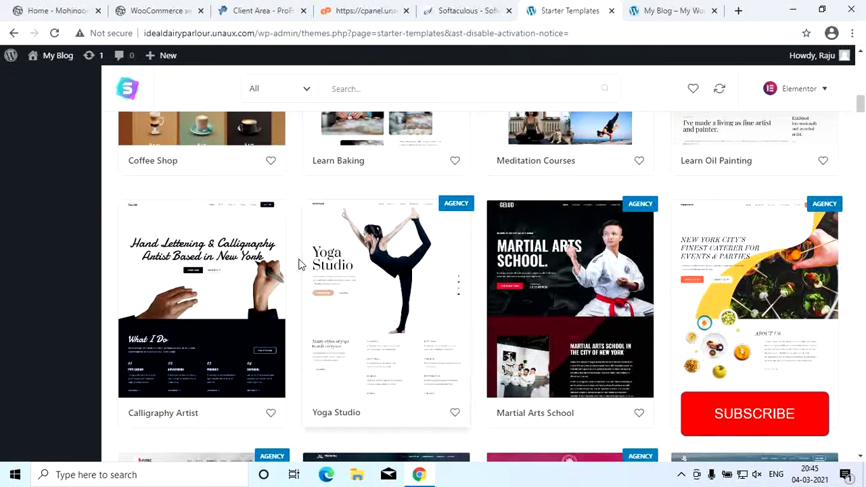
scroll(302, 263, down, 2)
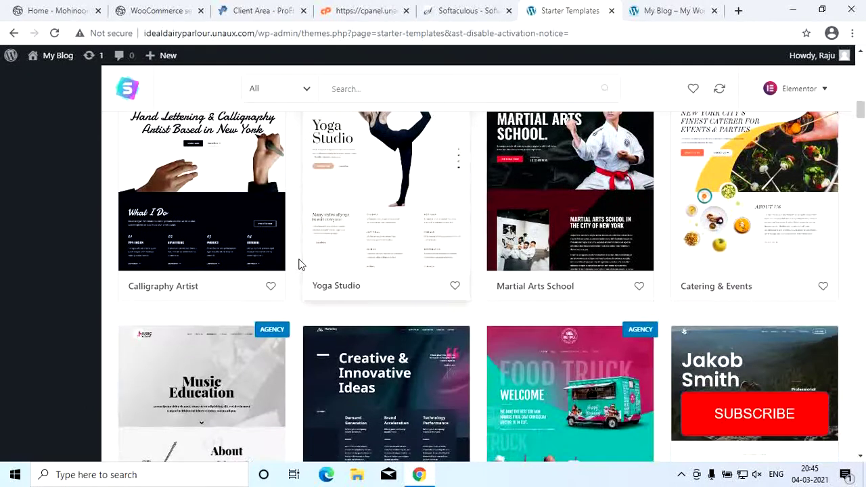
scroll(301, 263, up, 1)
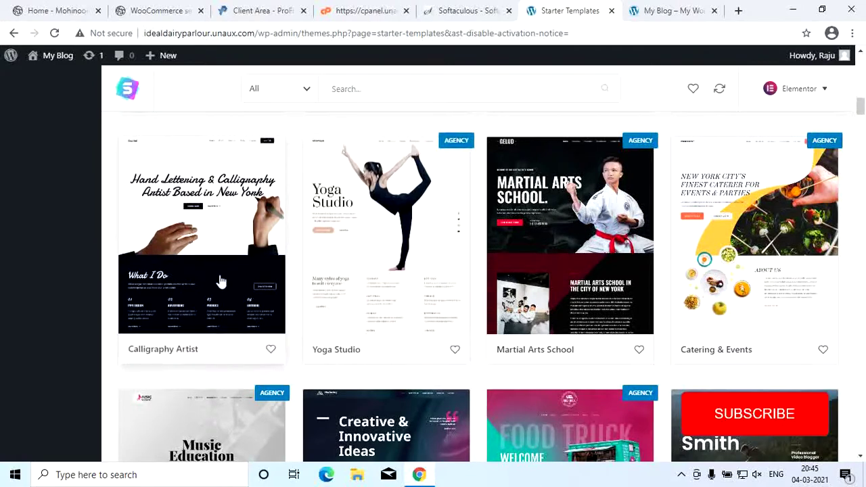
- Open the Calligraphy Artist template, review its pages, and choose Import Complete Site
click(244, 287)
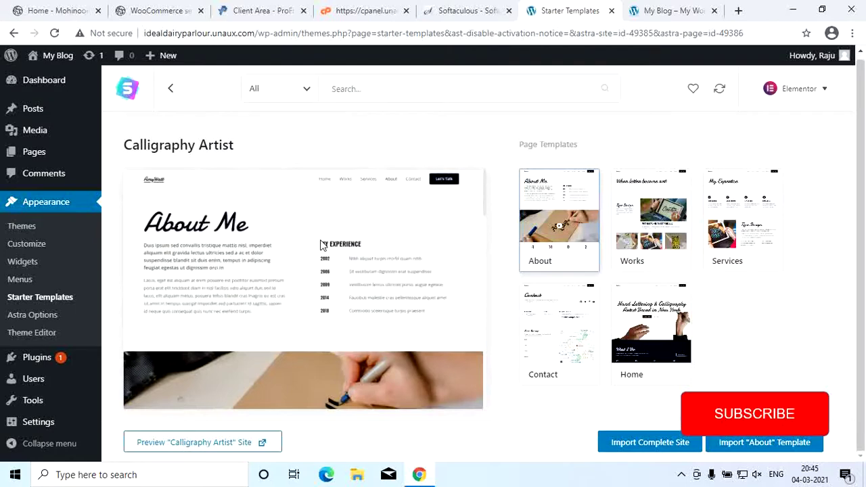
scroll(322, 245, down, 3)
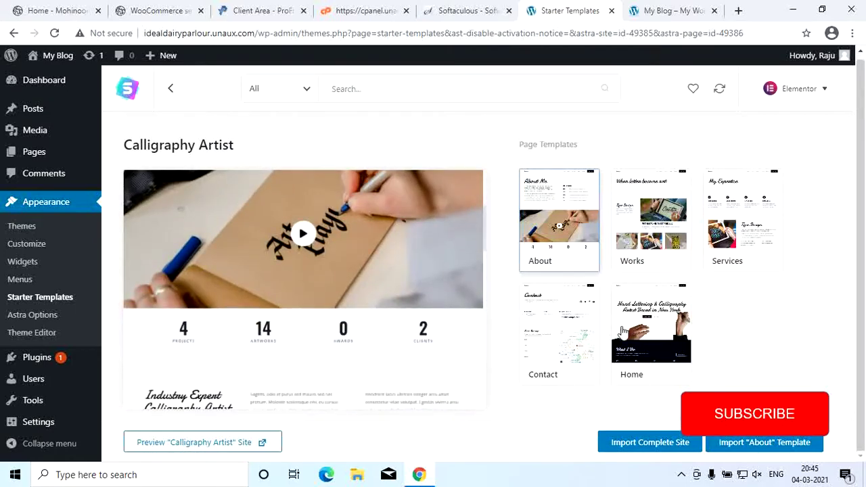
click(641, 446)
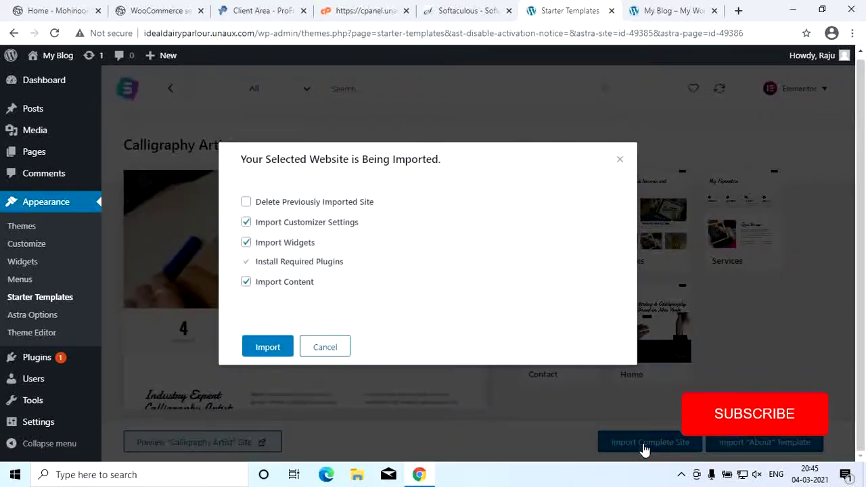
- Import with Delete Previously Imported Site enabled, skipping the One Last Step details form
click(304, 204)
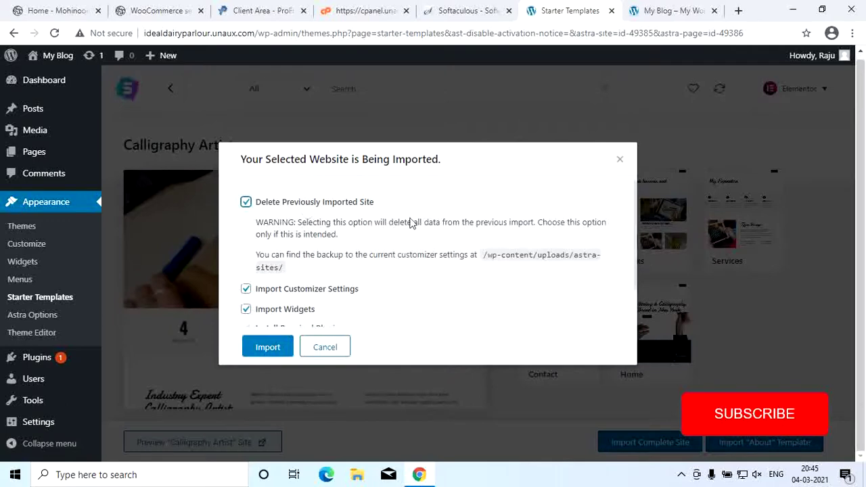
click(268, 348)
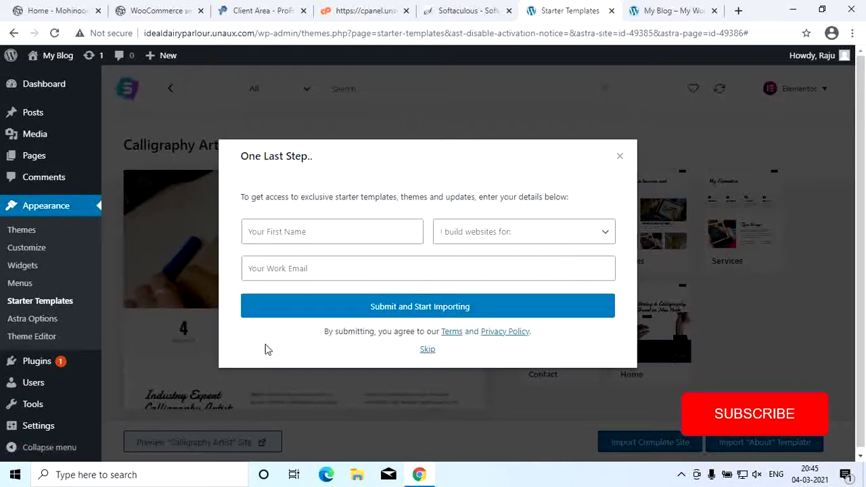
click(428, 350)
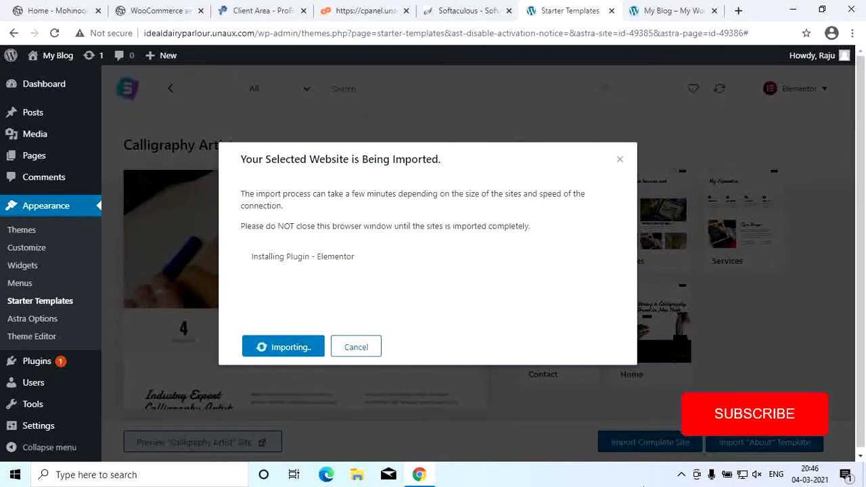
- View the imported Calligraphy Artist homepage in a new tab and close the old My Blog tab
click(682, 476)
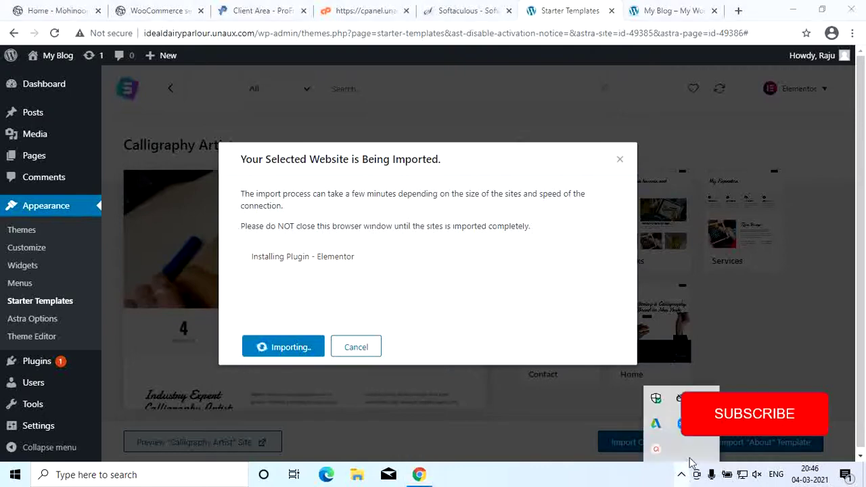
click(655, 449)
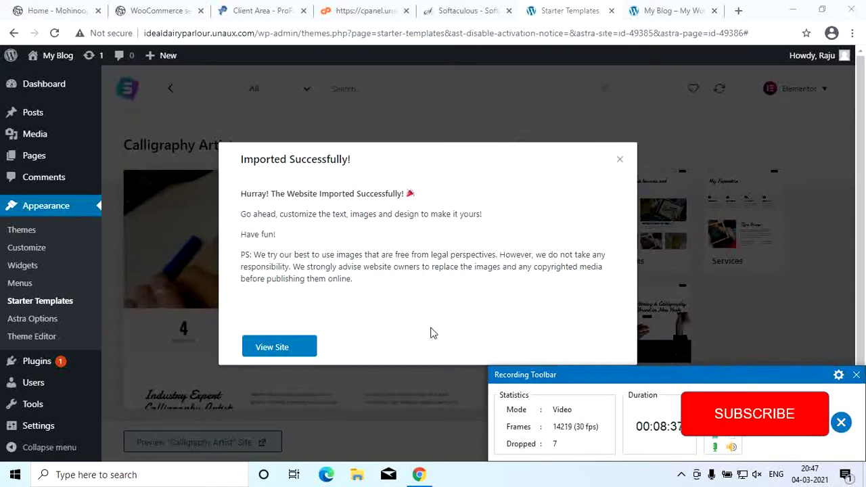
click(379, 346)
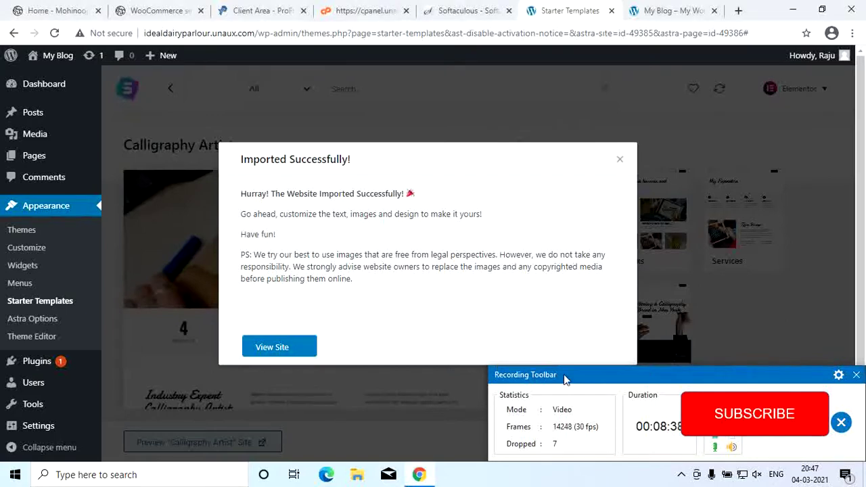
click(278, 352)
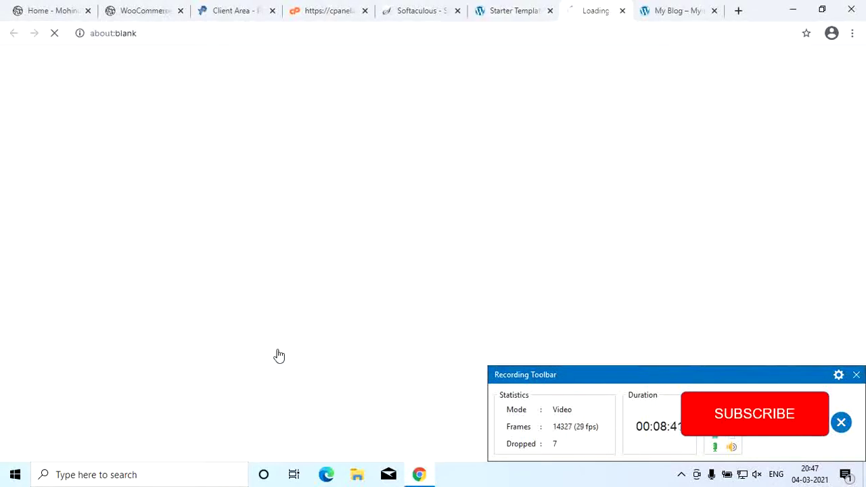
click(682, 474)
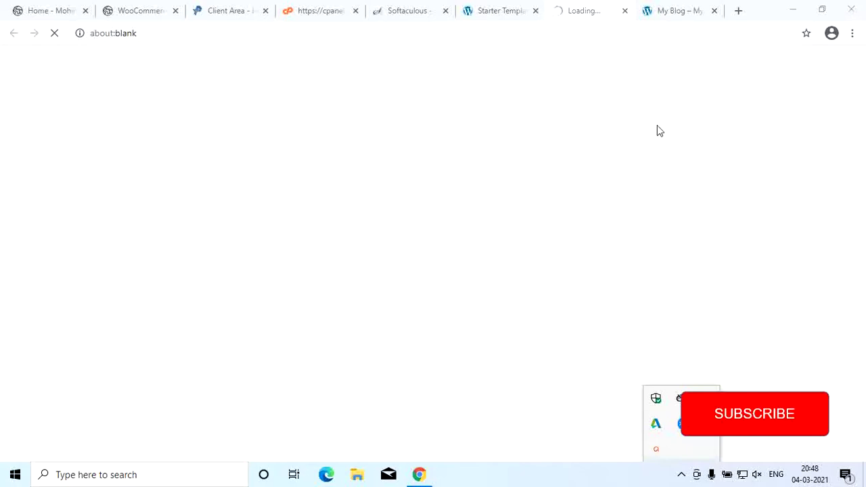
click(713, 11)
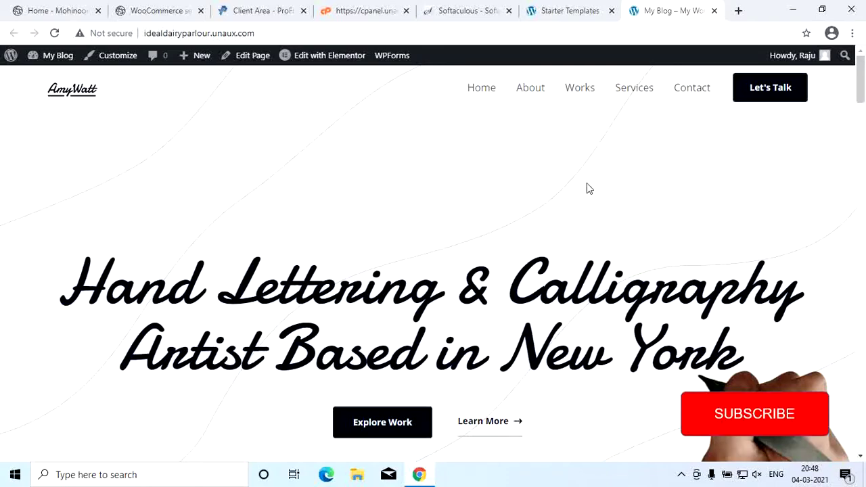
scroll(586, 187, down, 5)
scroll(586, 206, down, 10)
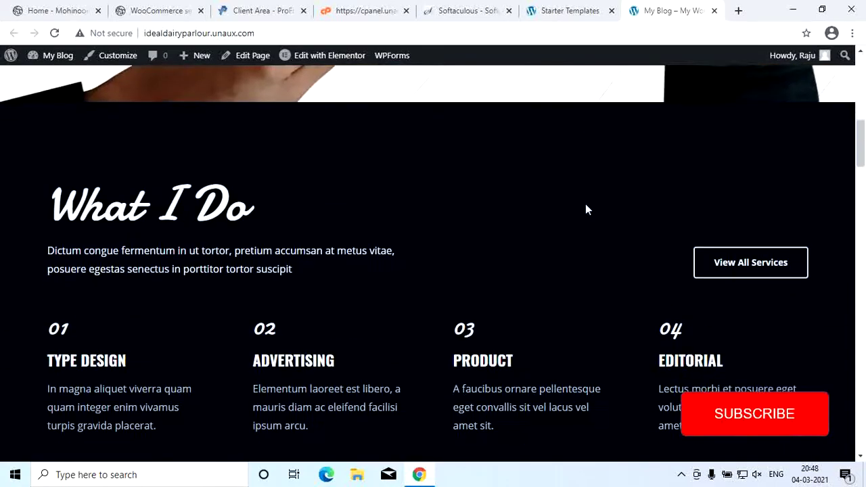
scroll(585, 215, down, 9)
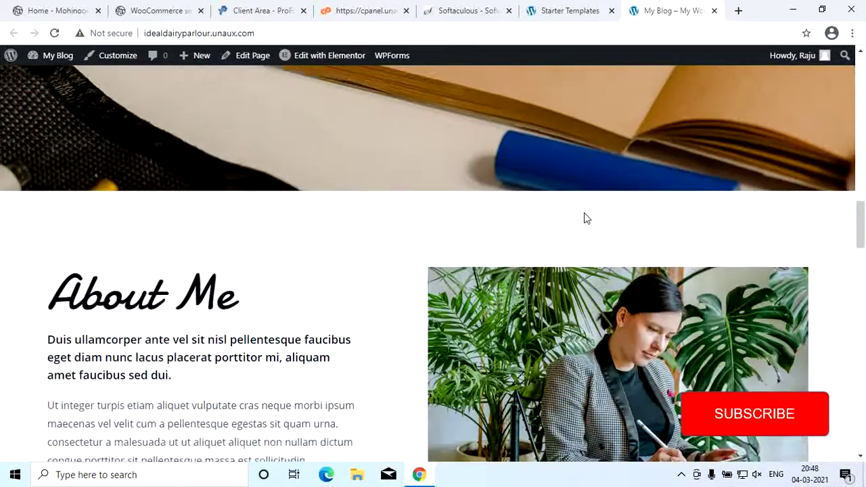
scroll(586, 217, up, 4)
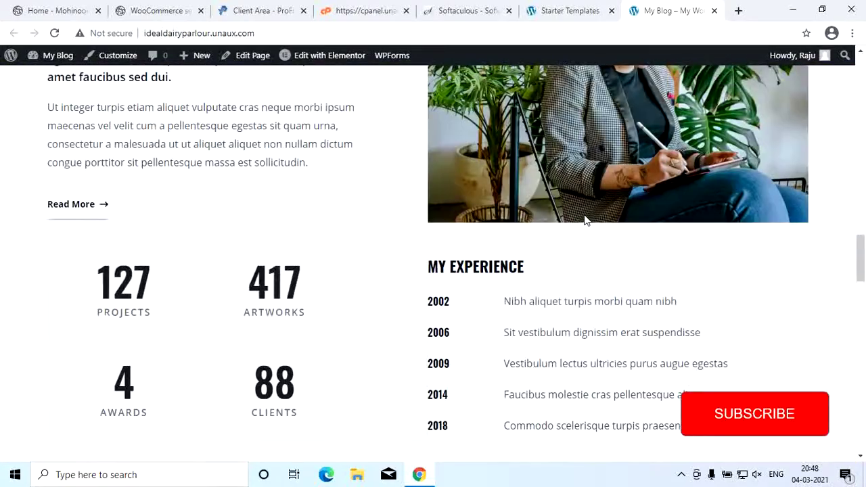
scroll(586, 220, down, 8)
scroll(586, 220, down, 10)
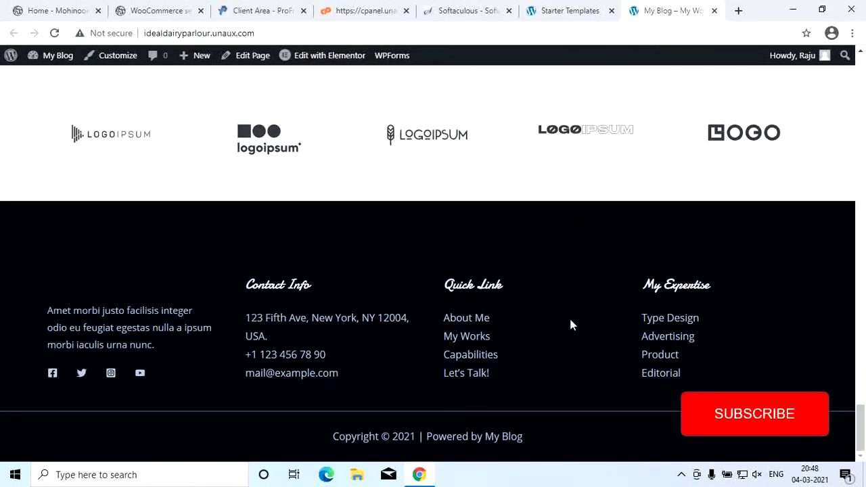
scroll(570, 320, up, 15)
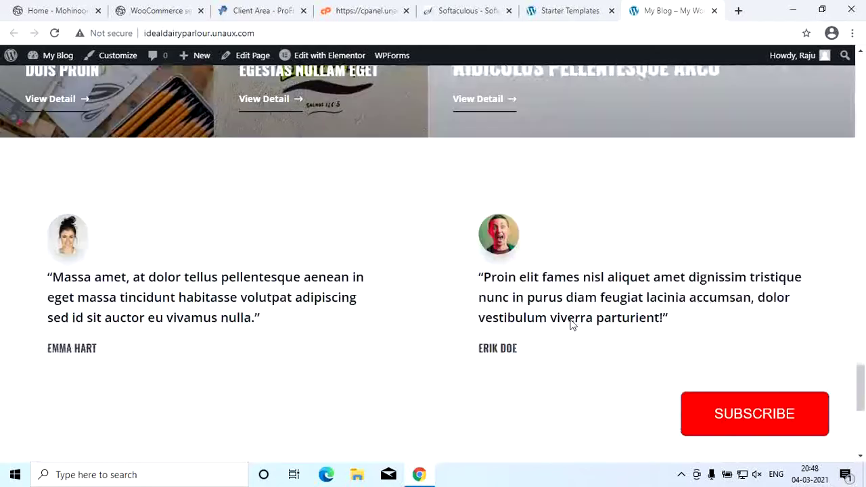
scroll(557, 318, up, 8)
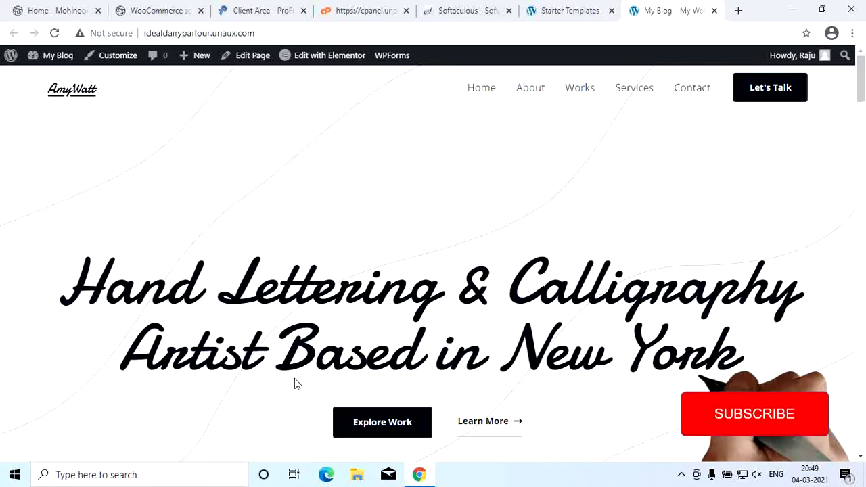
click(681, 475)
click(655, 448)
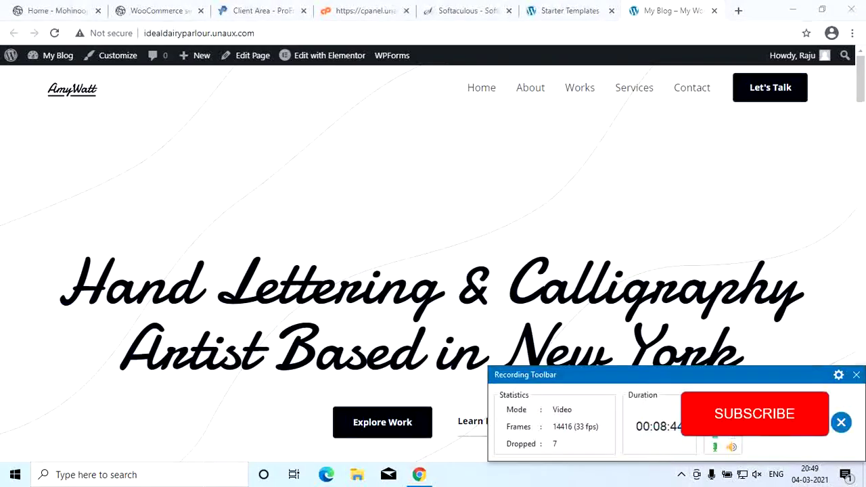